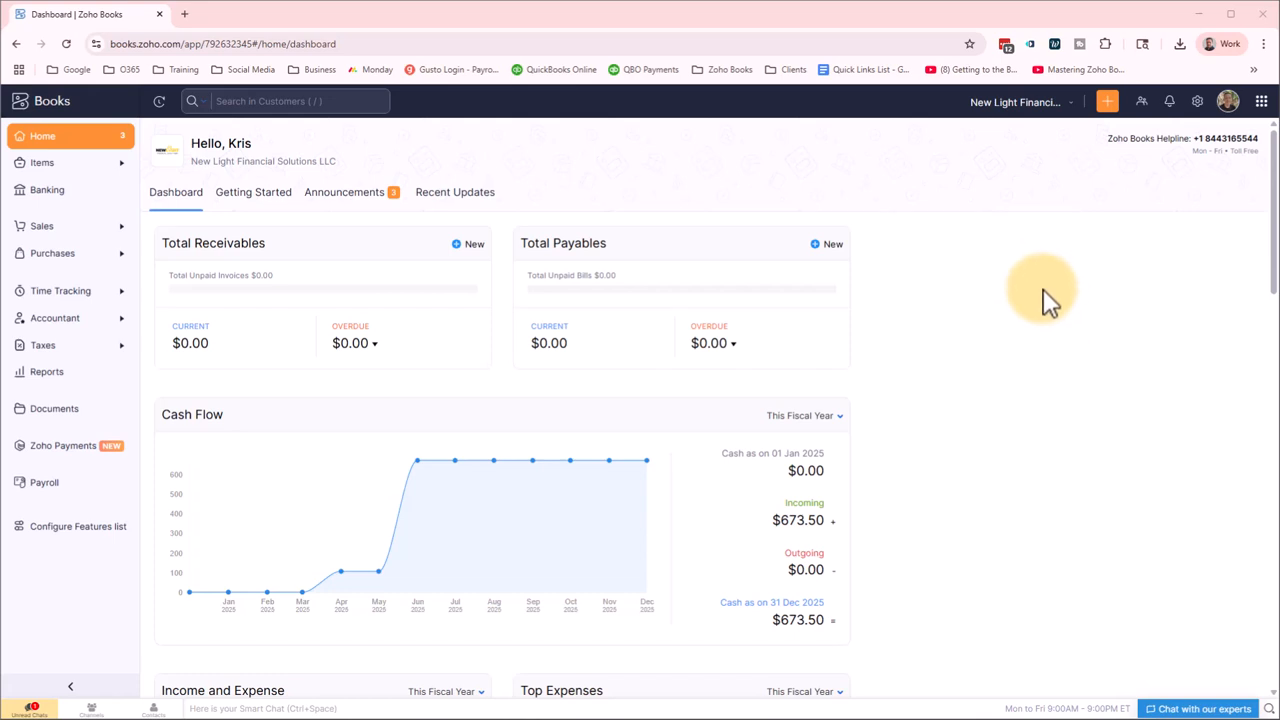
Open Tax Payments under Accountant and start a new tax due.
left_click(84, 320)
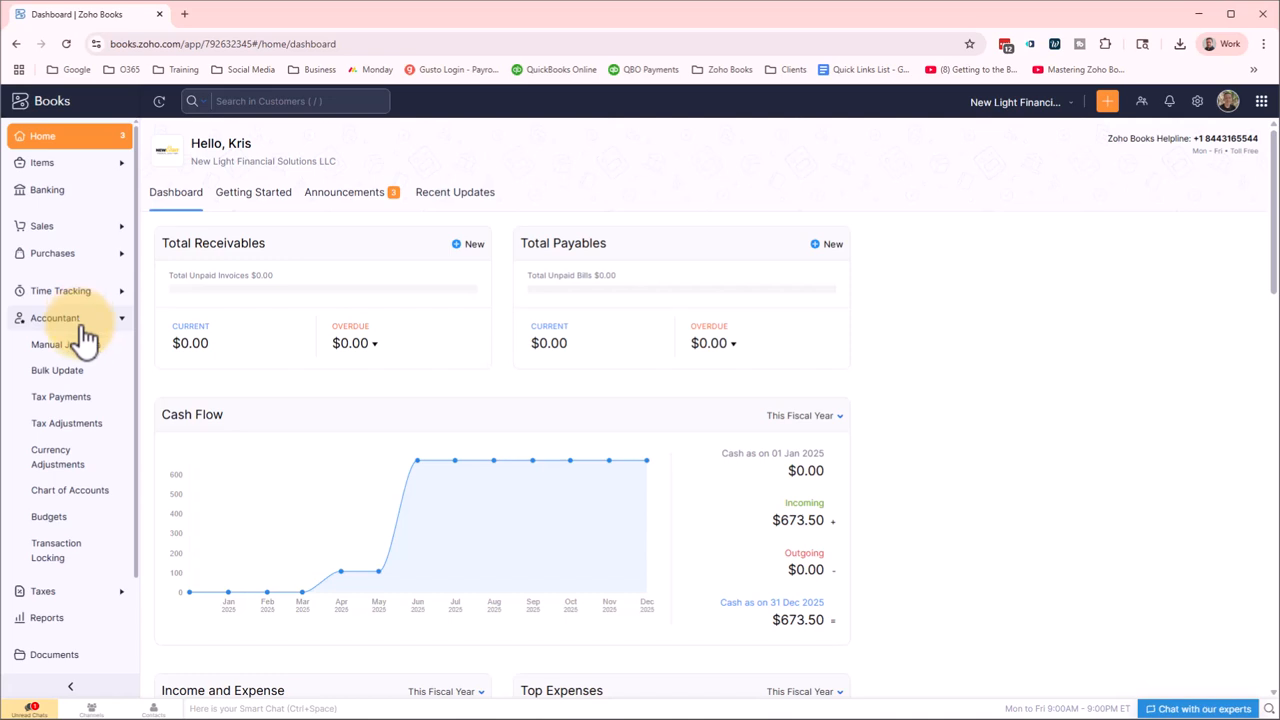
left_click(72, 404)
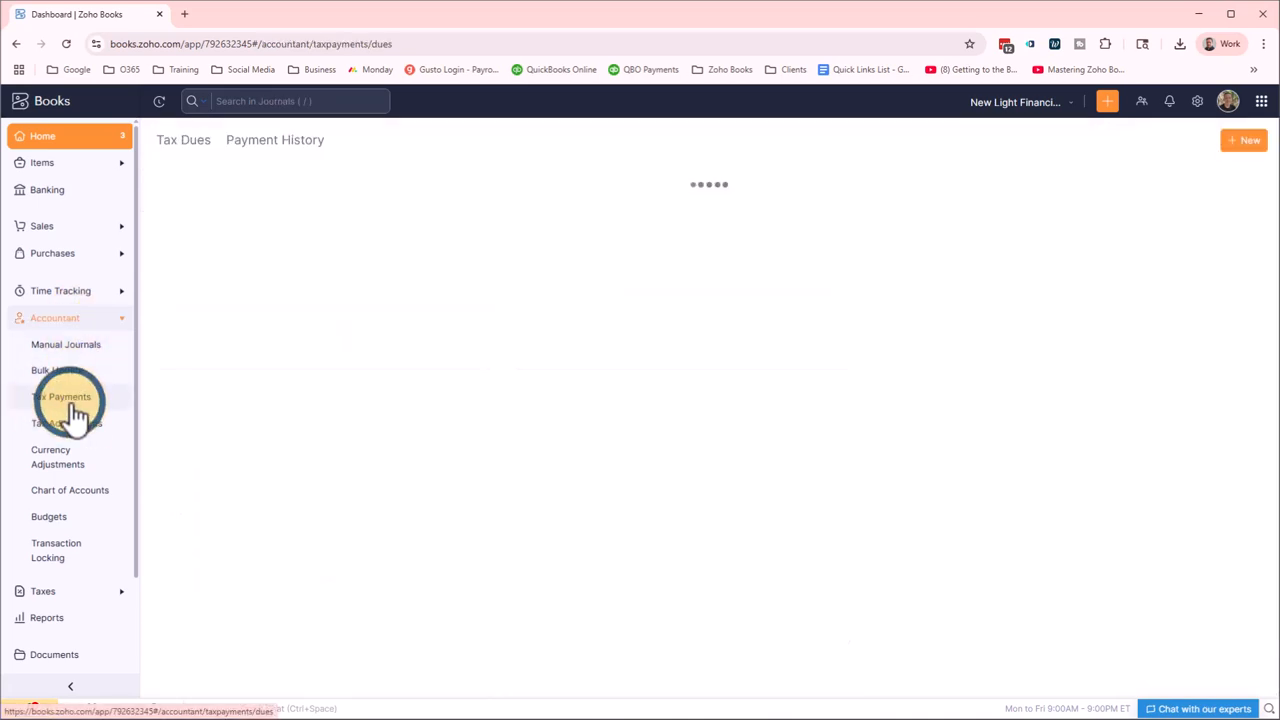
left_click(766, 364)
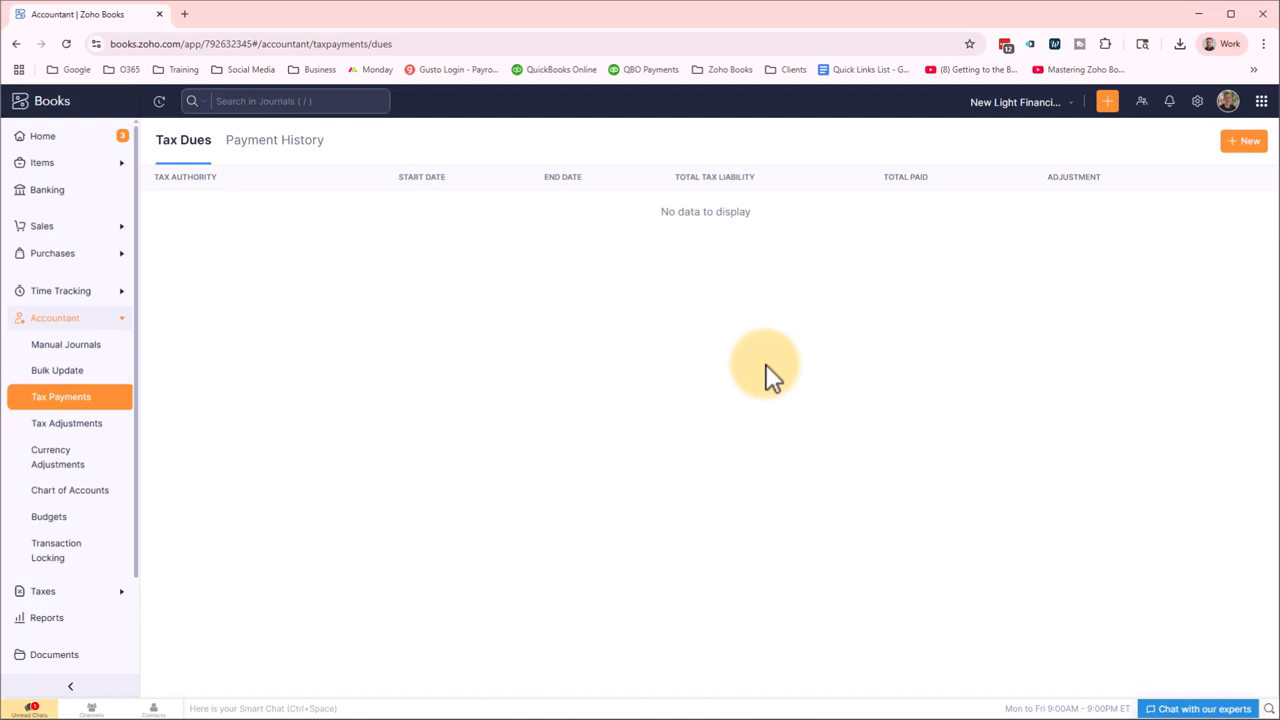
left_click(1240, 155)
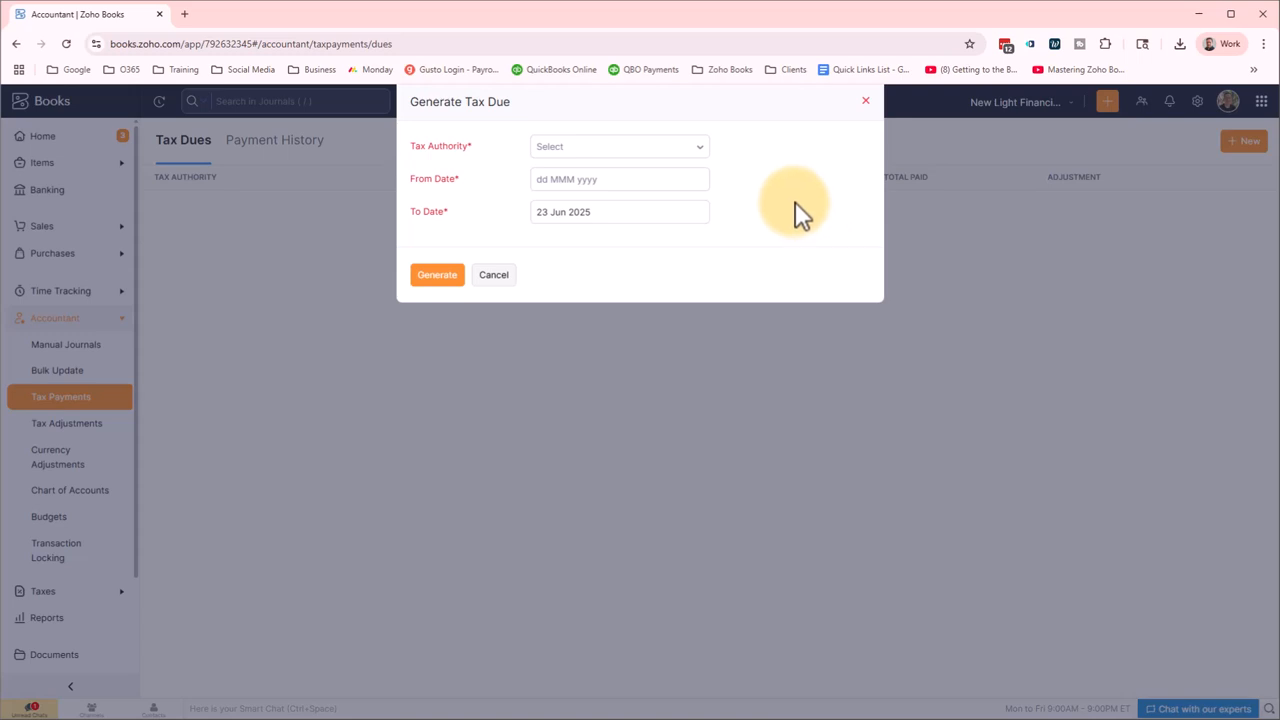
Choose Georgia as tax authority, set From Date to 01 Jan 2025, and generate the due.
left_click(697, 152)
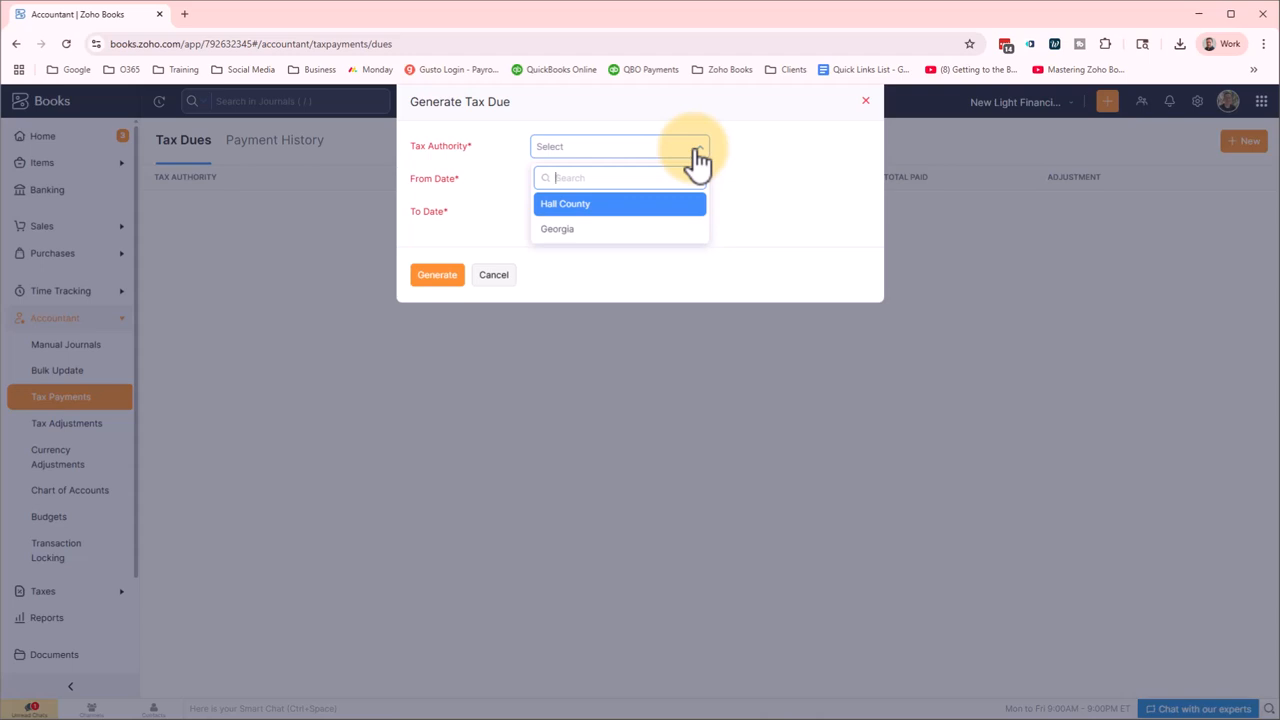
left_click(612, 229)
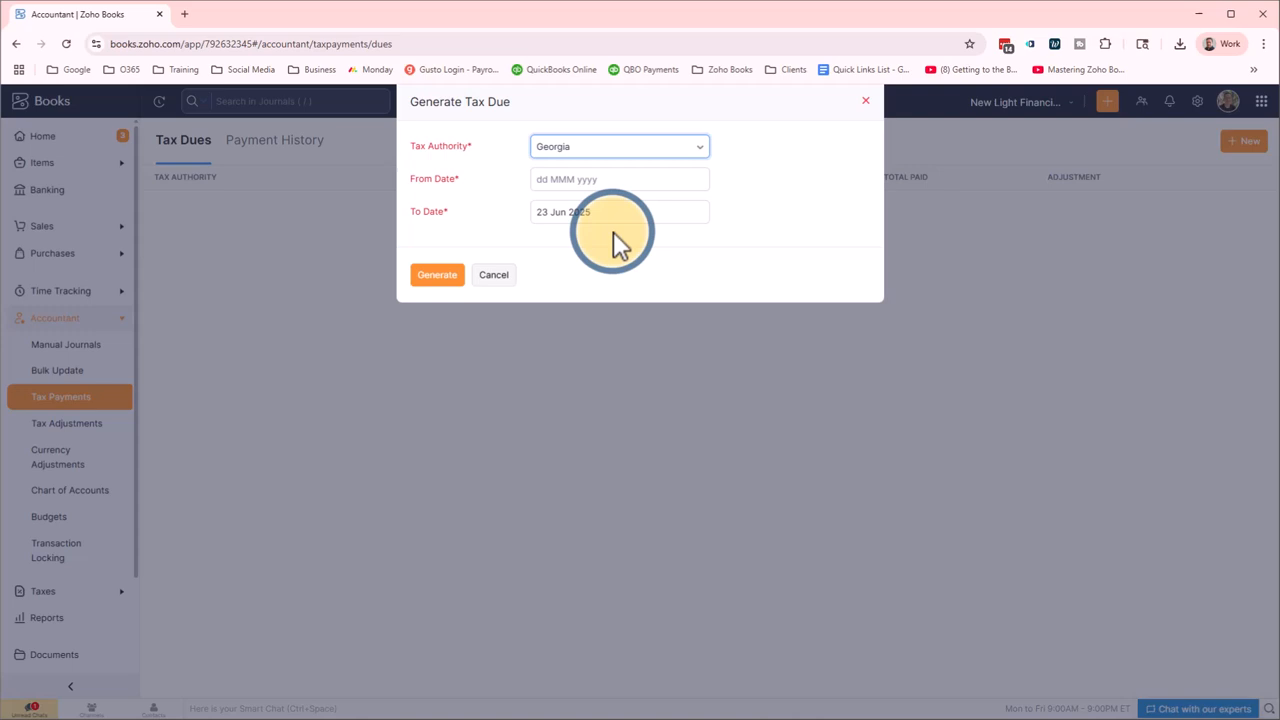
left_click(612, 180)
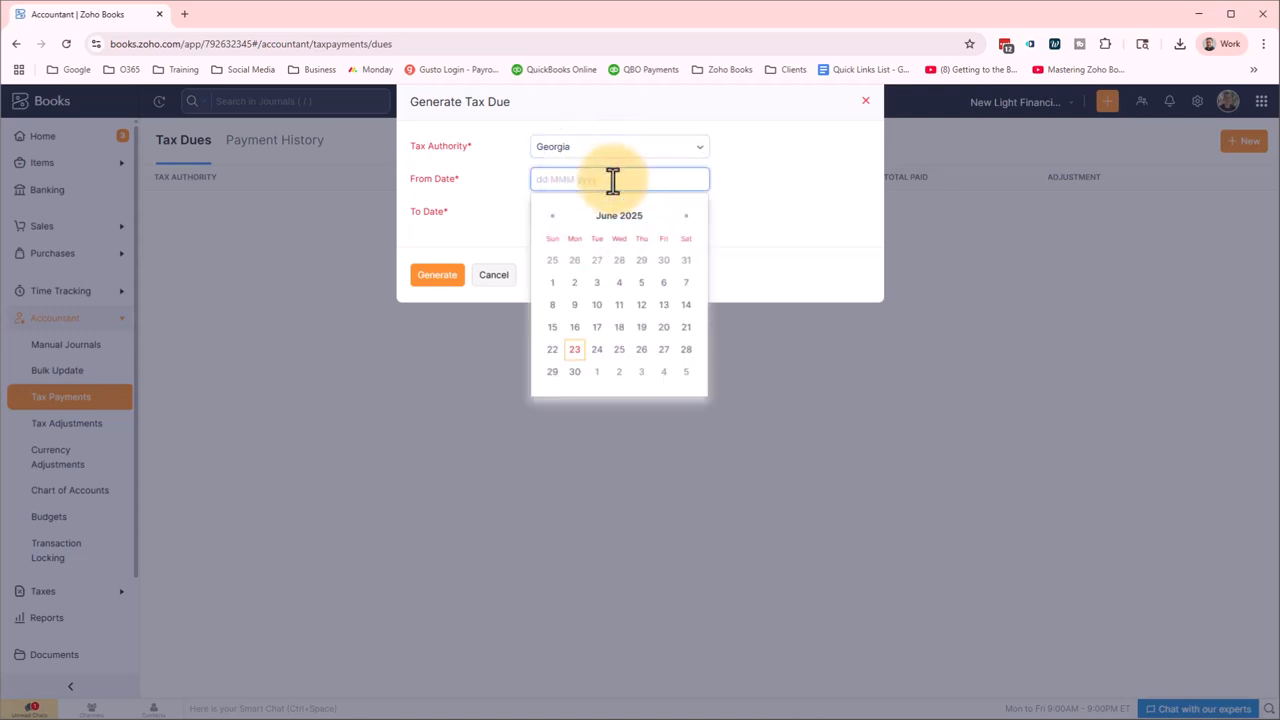
left_click(550, 216)
left_click(550, 216)
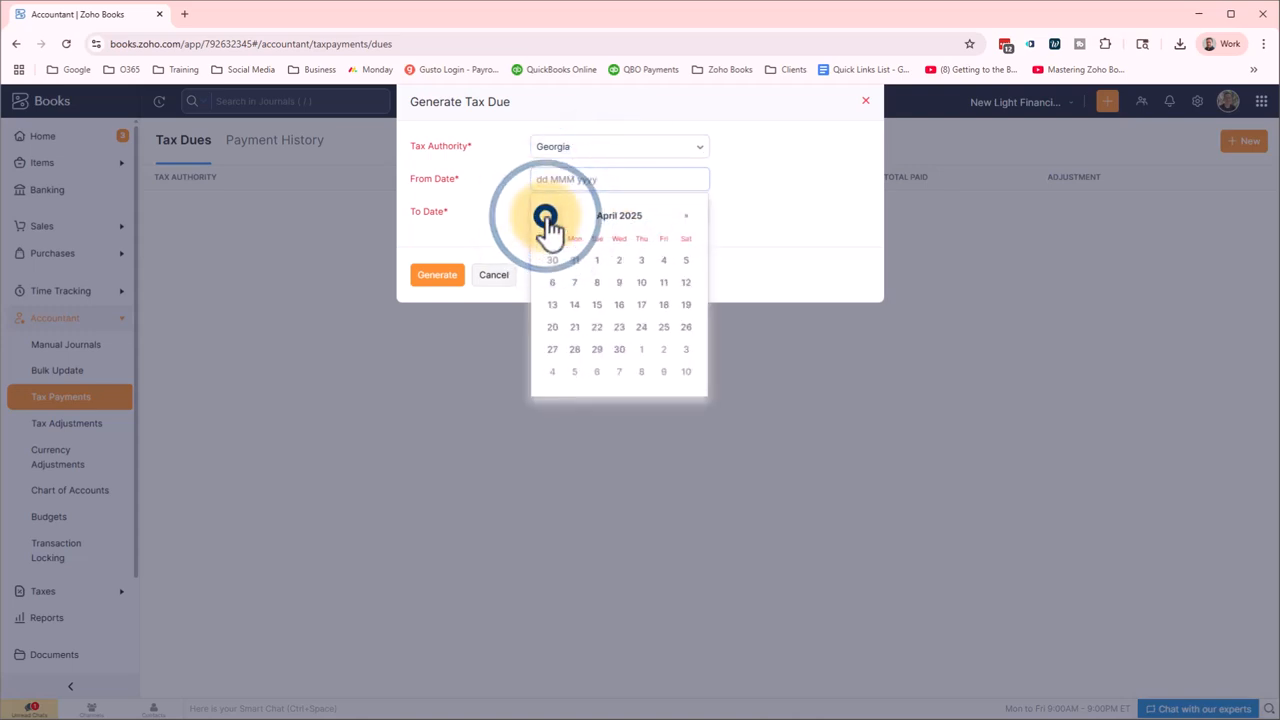
left_click(546, 217)
left_click(546, 217)
left_click(546, 217)
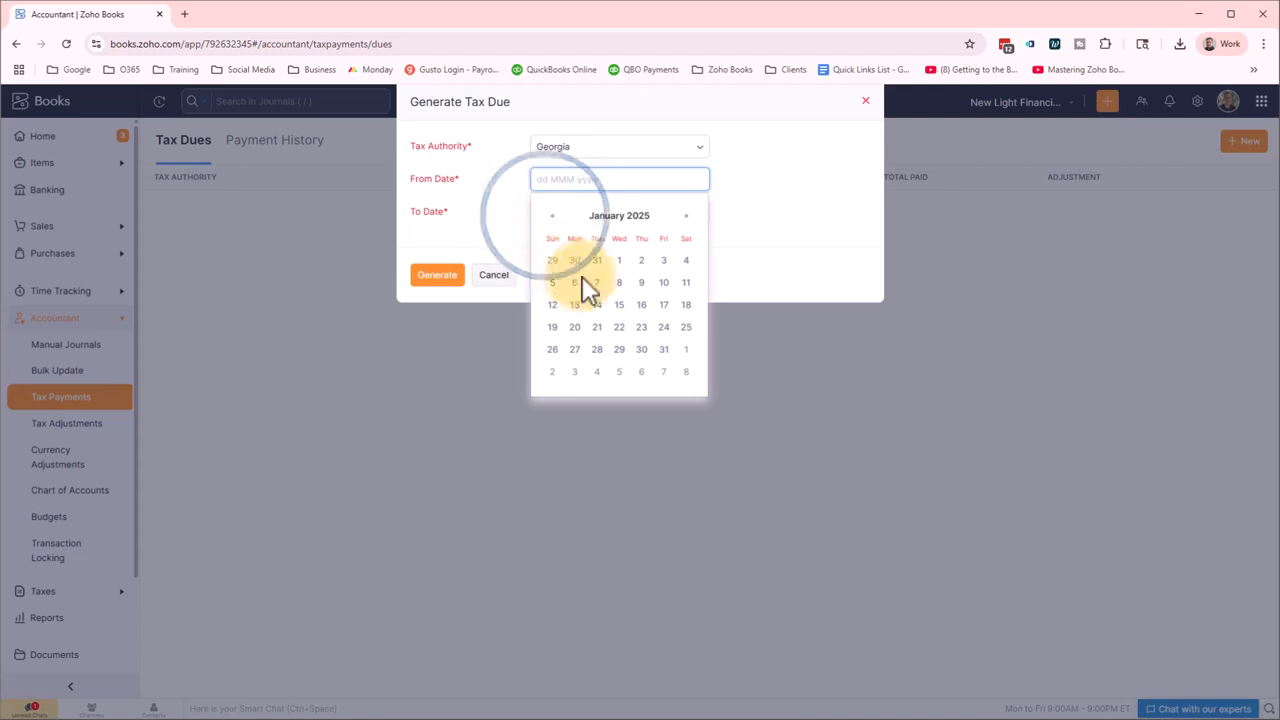
left_click(619, 260)
left_click(582, 247)
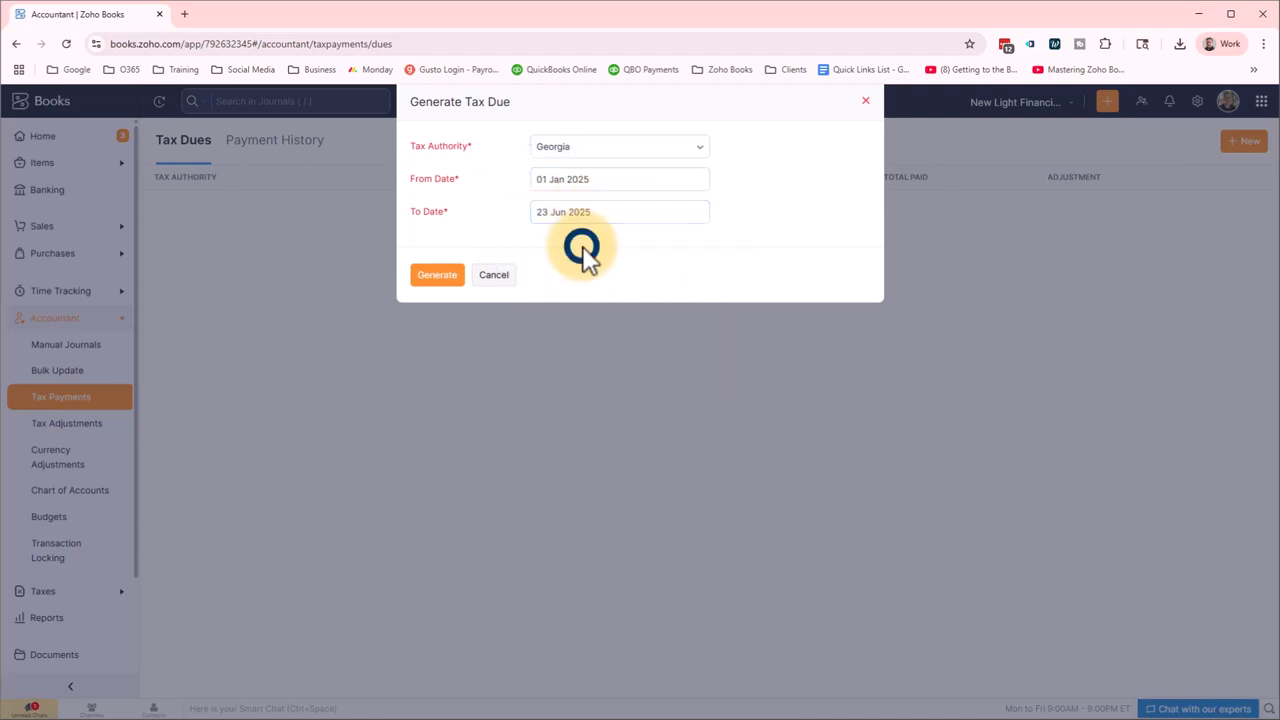
left_click(437, 275)
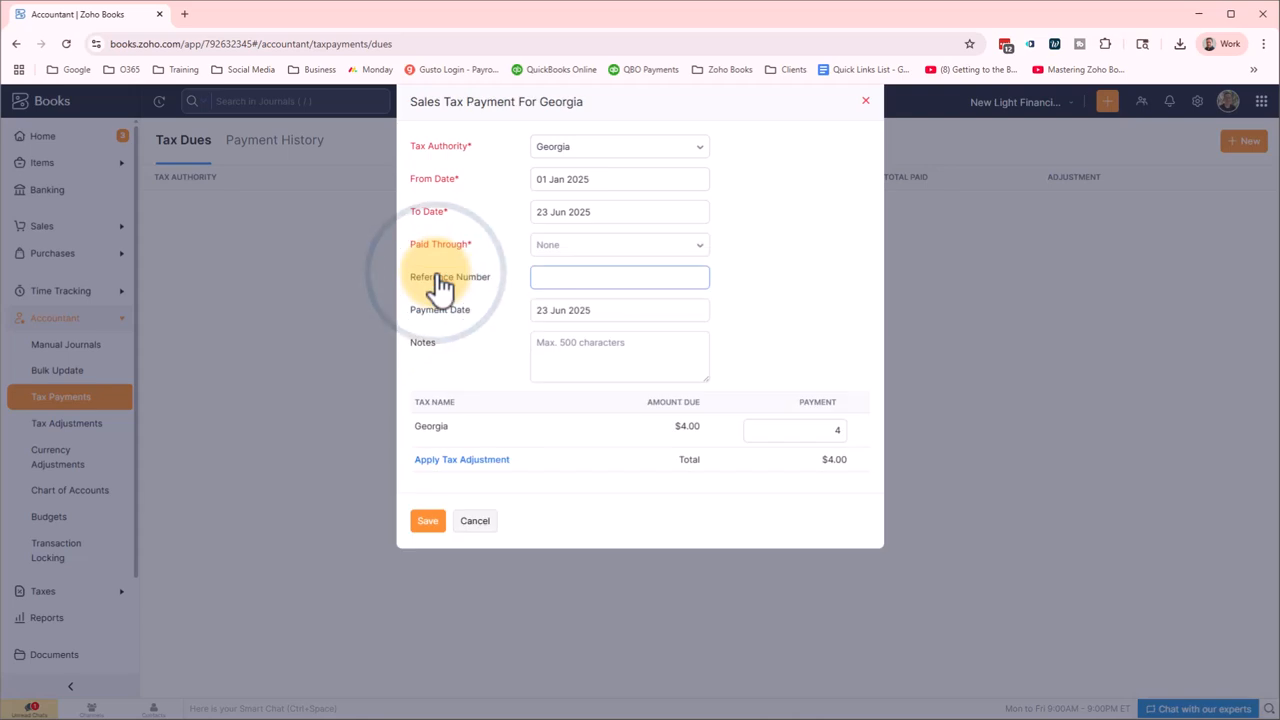
Set Paid Through to the Operating Expenses account on the Georgia payment.
left_click(838, 262)
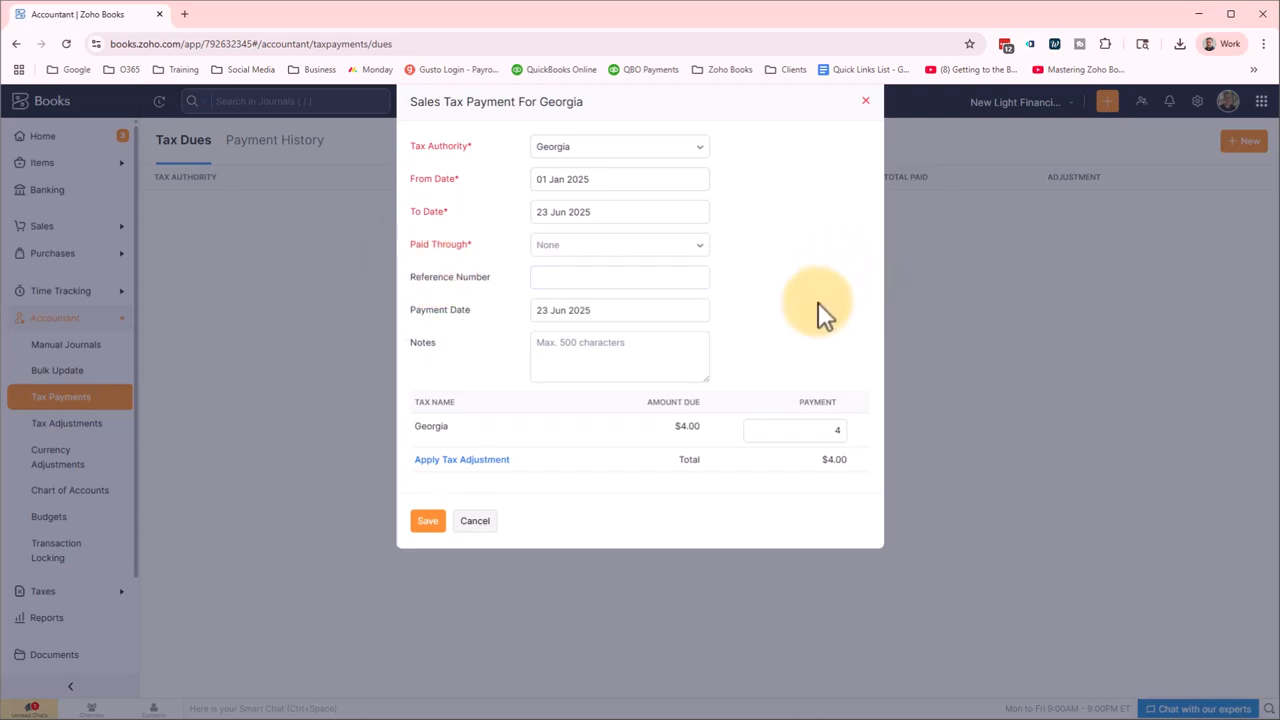
double_click(413, 428)
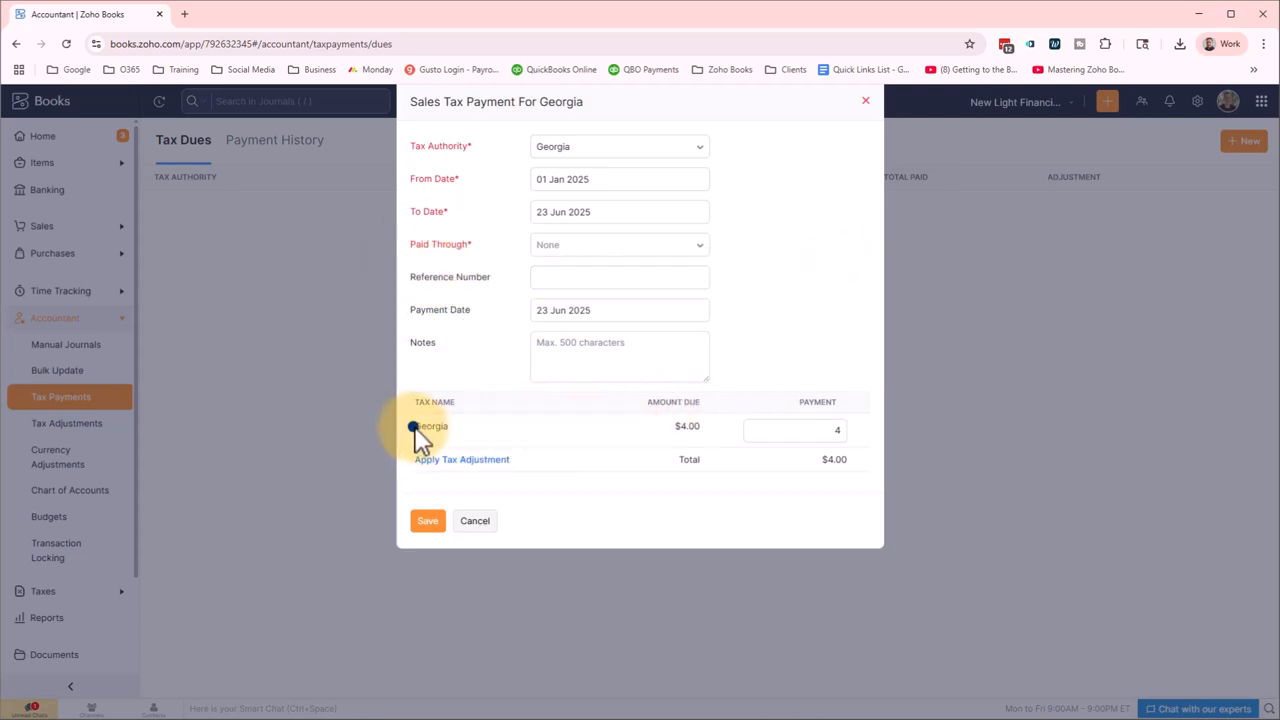
left_click(678, 430)
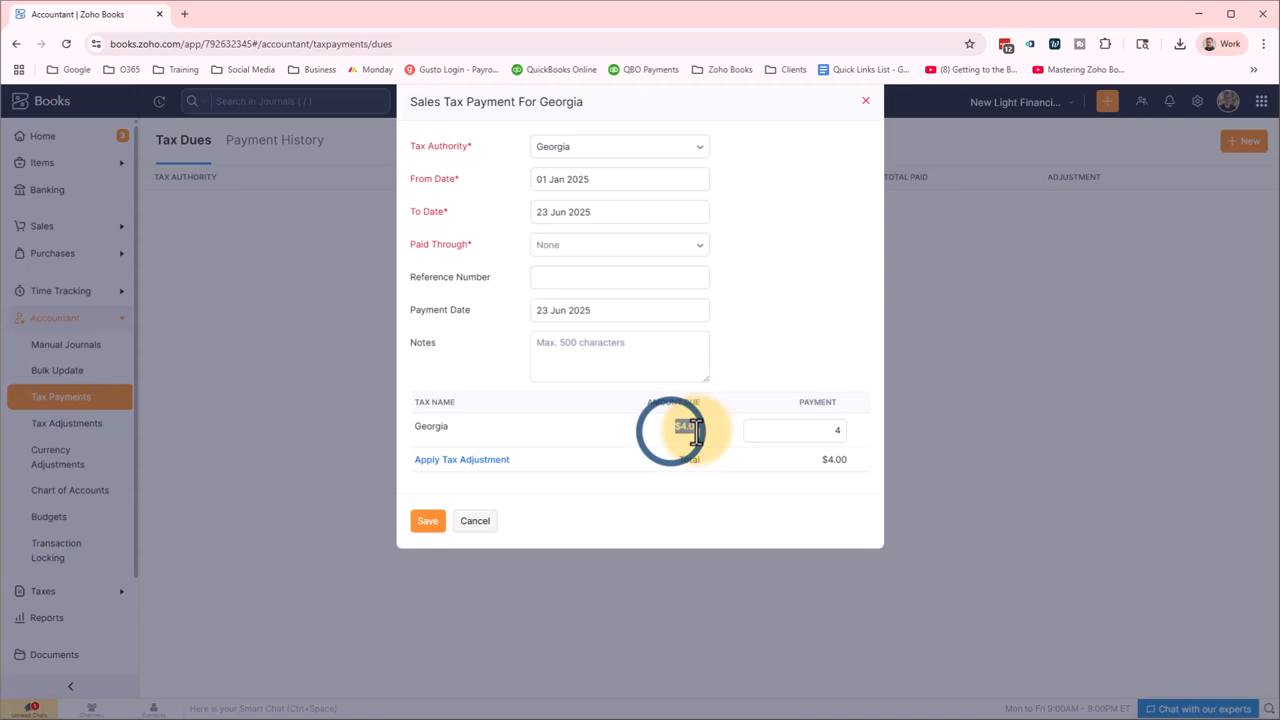
left_click(762, 358)
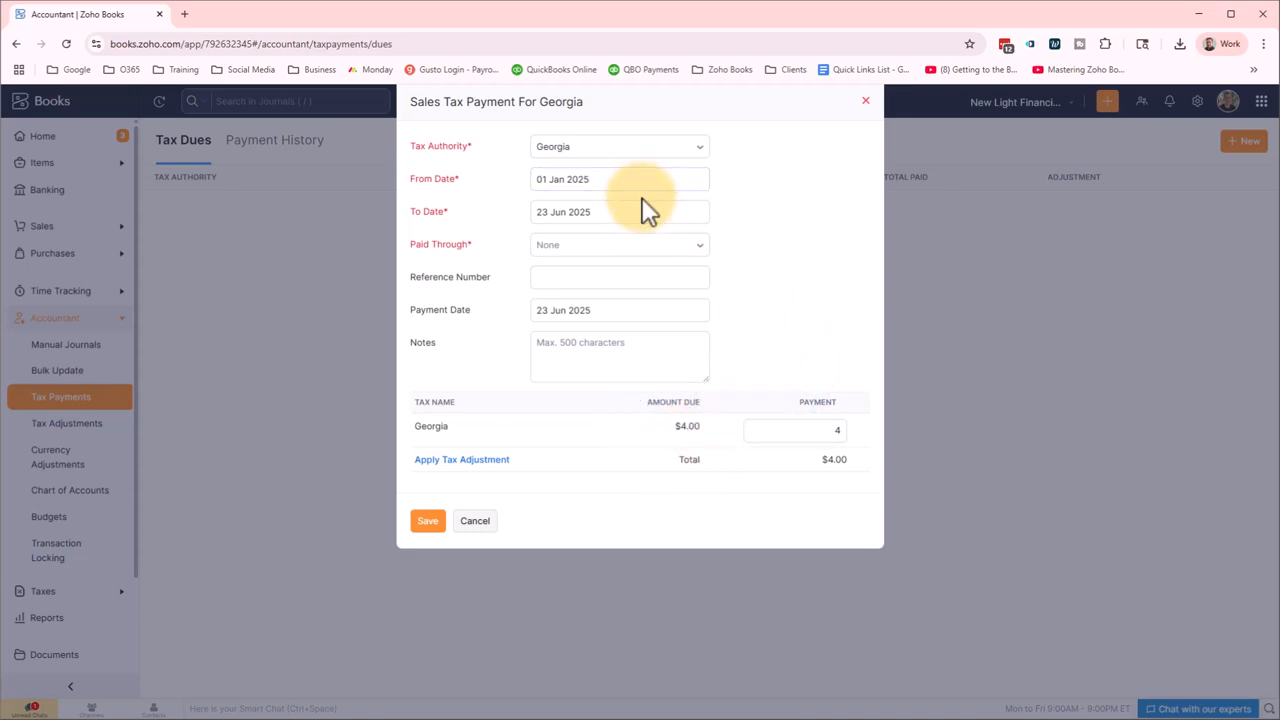
left_click(688, 256)
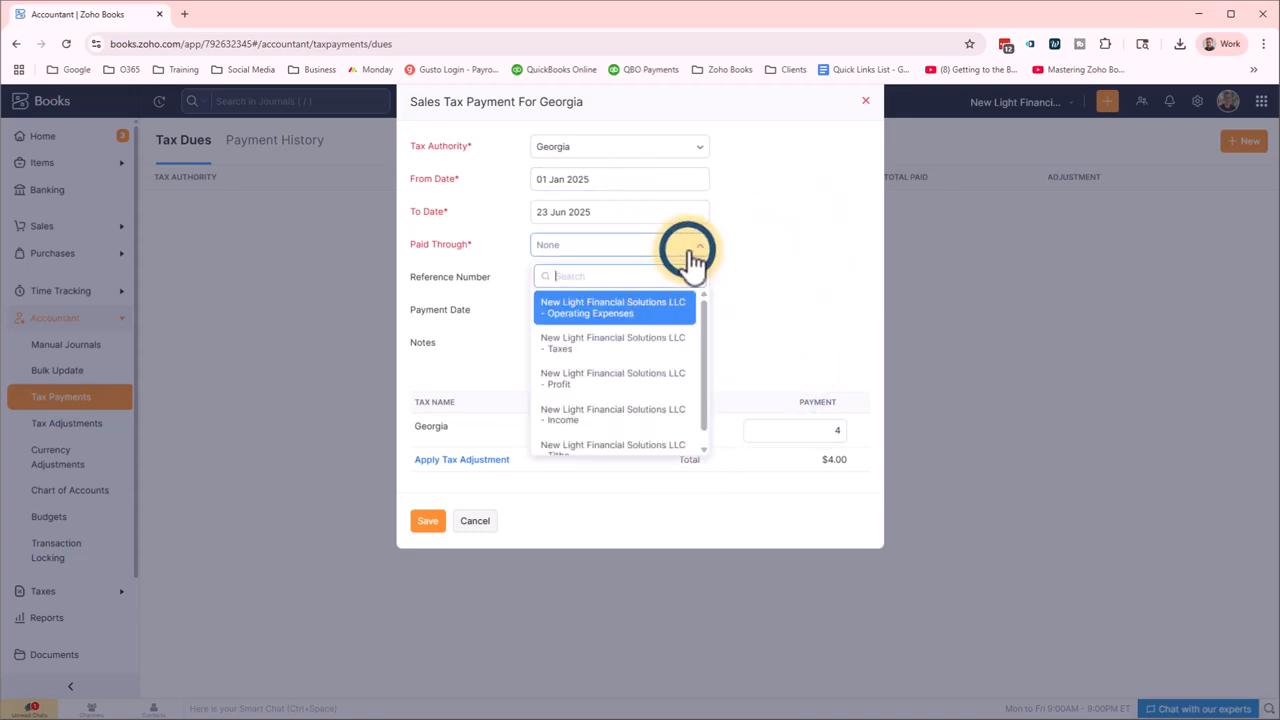
left_click(656, 306)
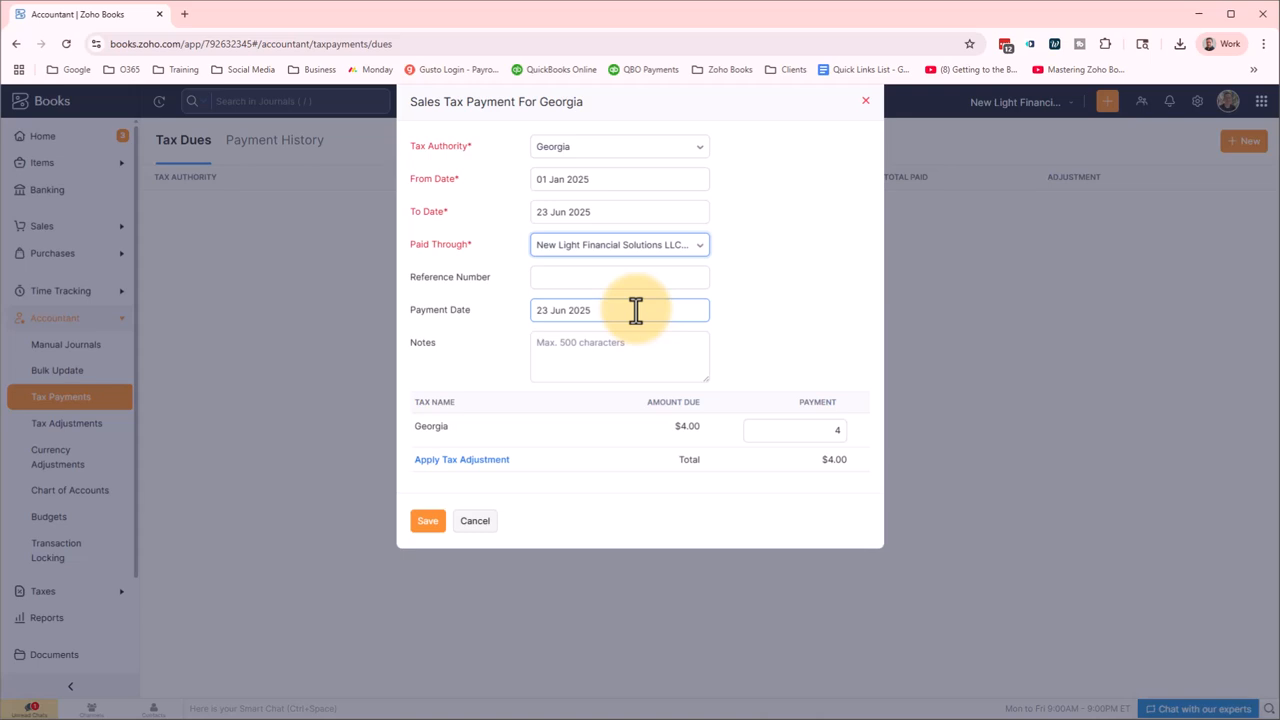
Add the note 'Sales Tax for first half 2024 GA' and re-enter 4 as the payment.
left_click(604, 341)
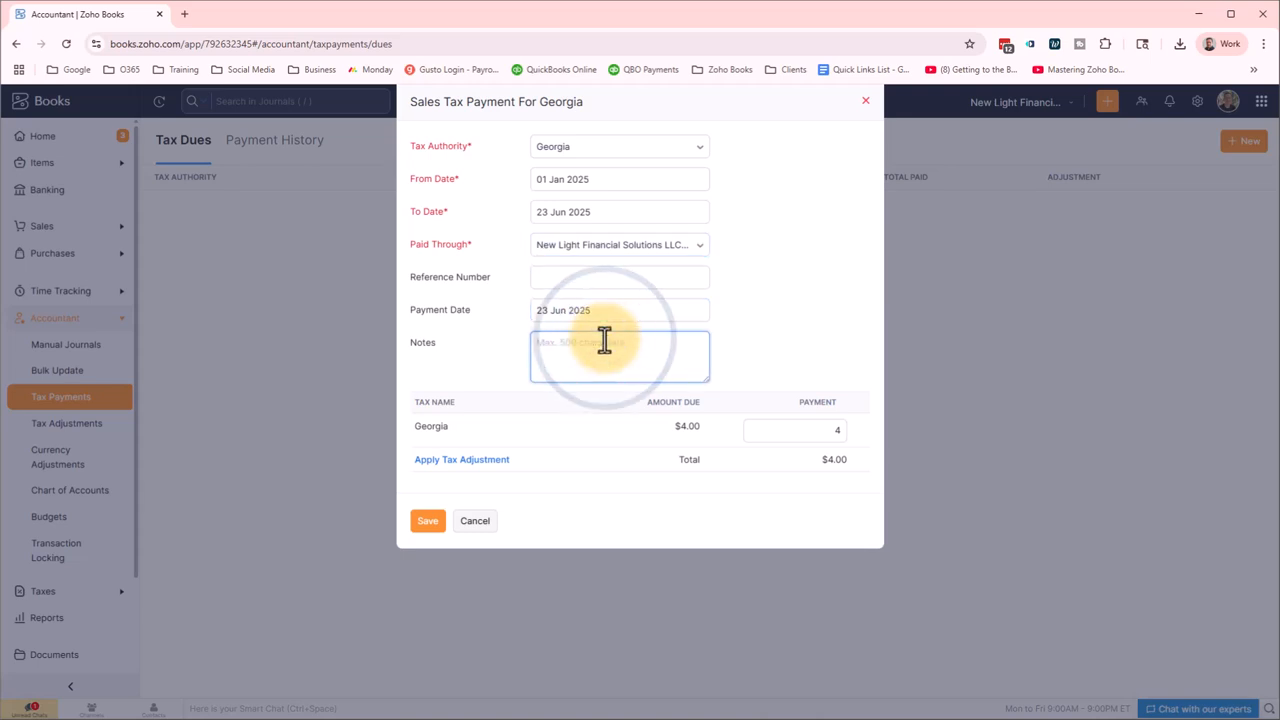
type("Sales ")
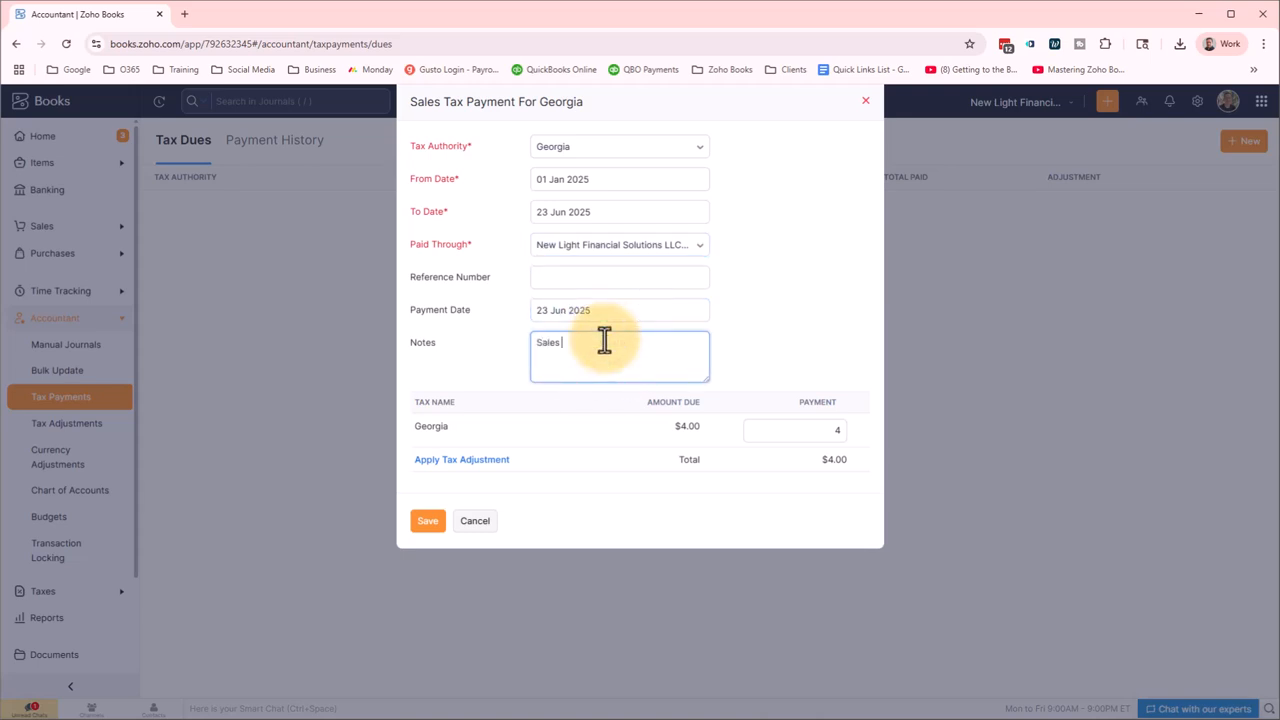
type("Tax for first half 2024 GA")
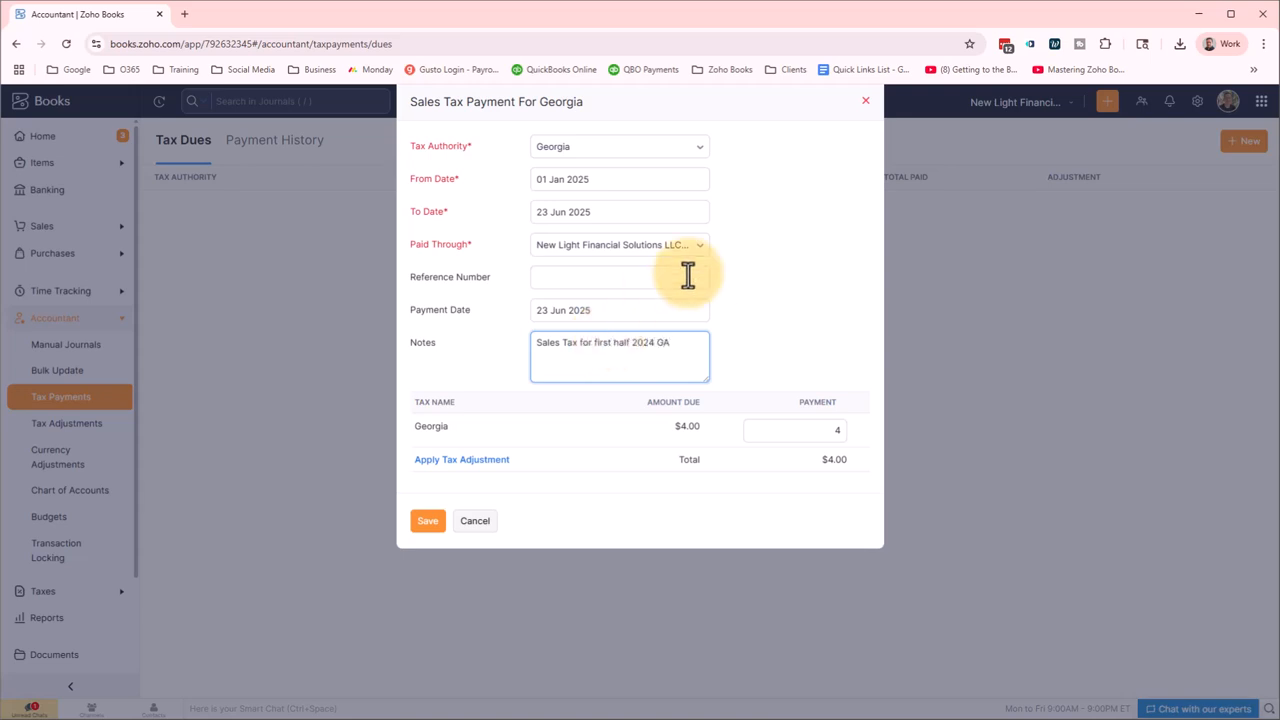
left_click(764, 352)
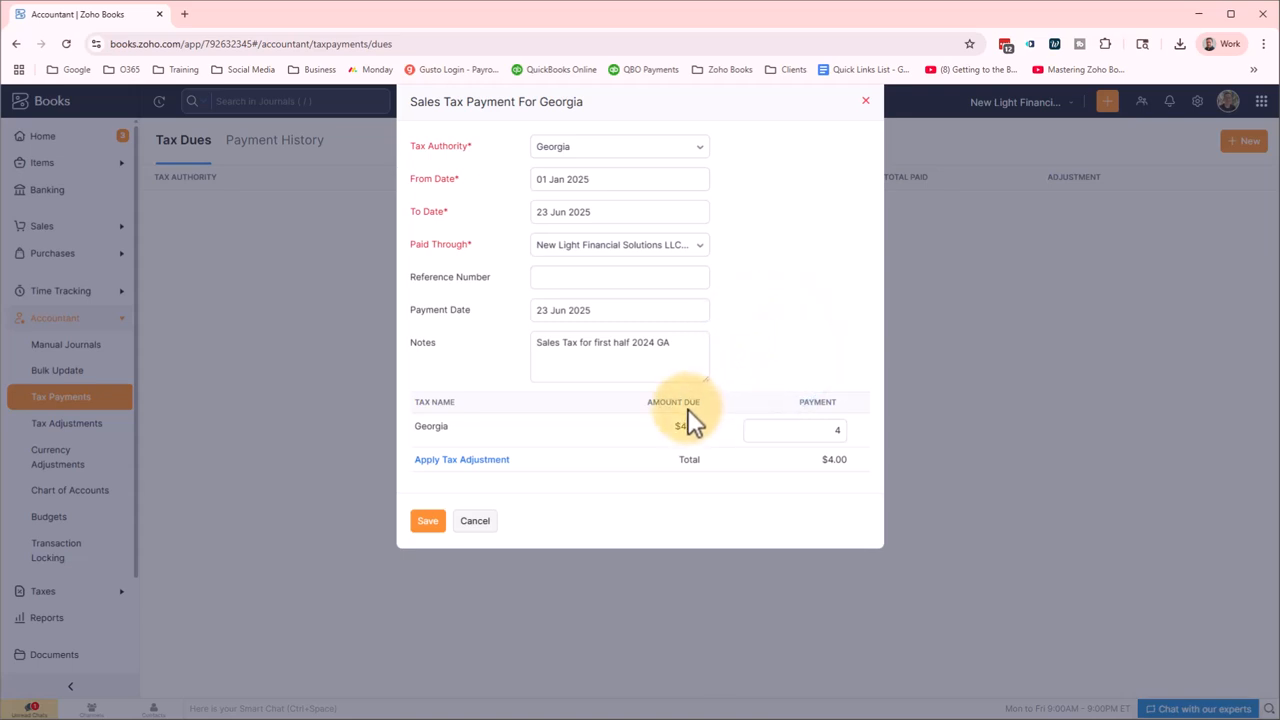
left_click(834, 432)
type("4")
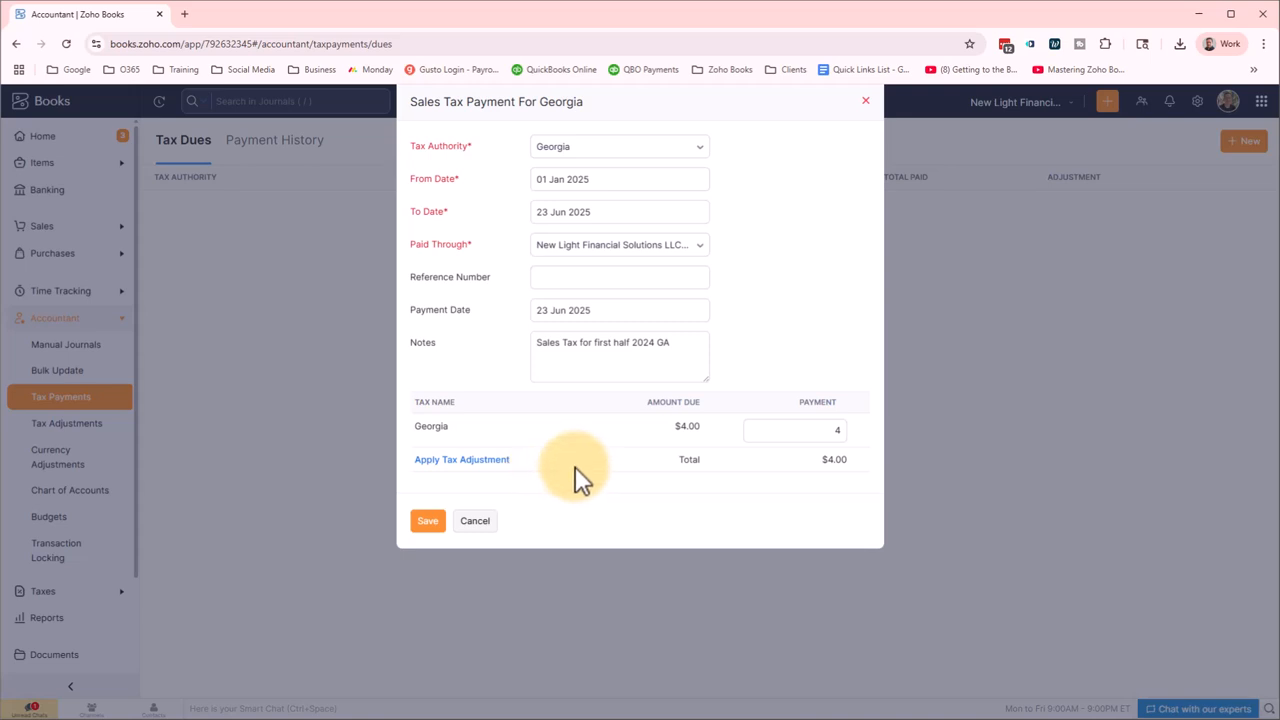
Add a -1 tax adjustment to the Discount account with reason 'Early tax payment'.
left_click(464, 465)
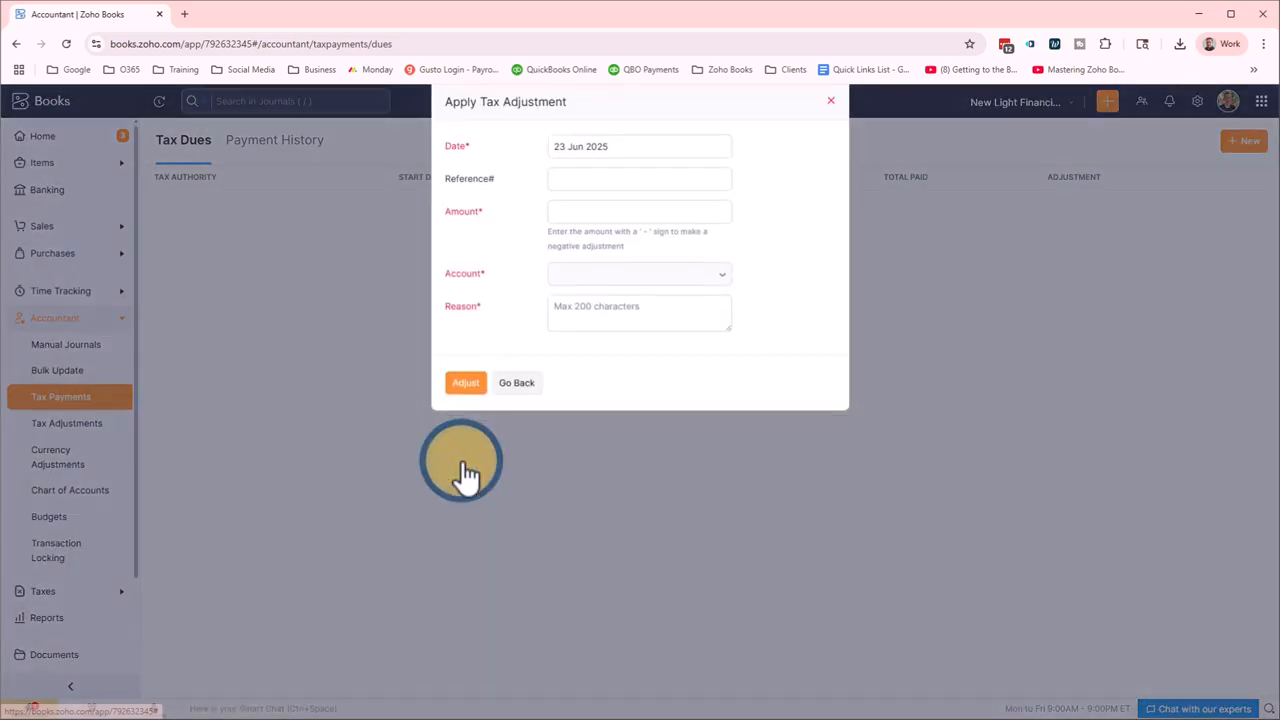
left_click(594, 213)
type("-1")
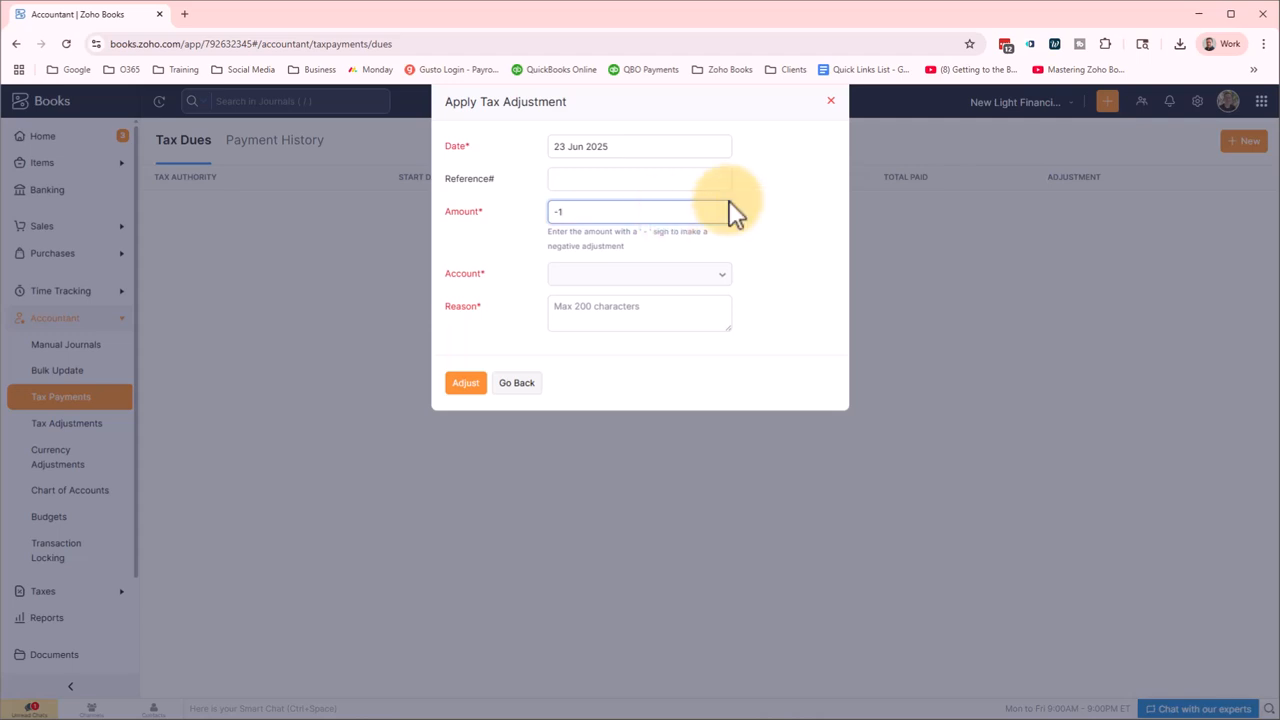
left_click(795, 262)
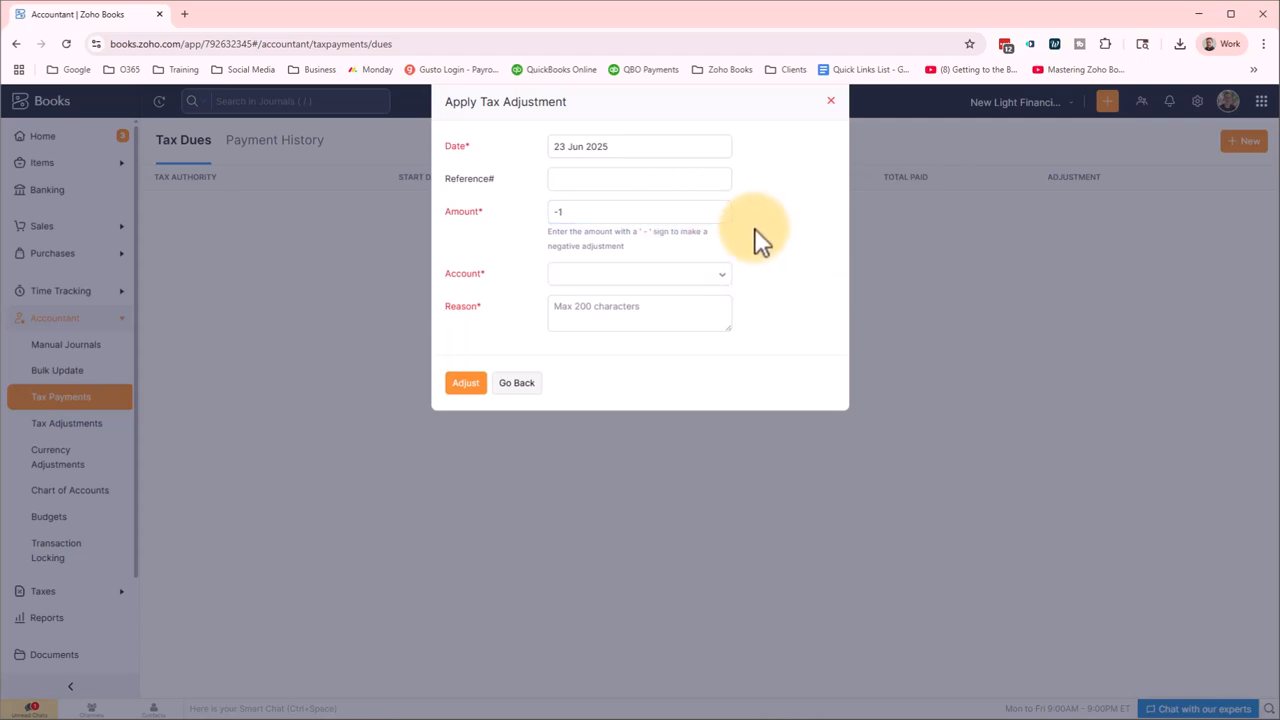
left_click(713, 276)
left_click(713, 280)
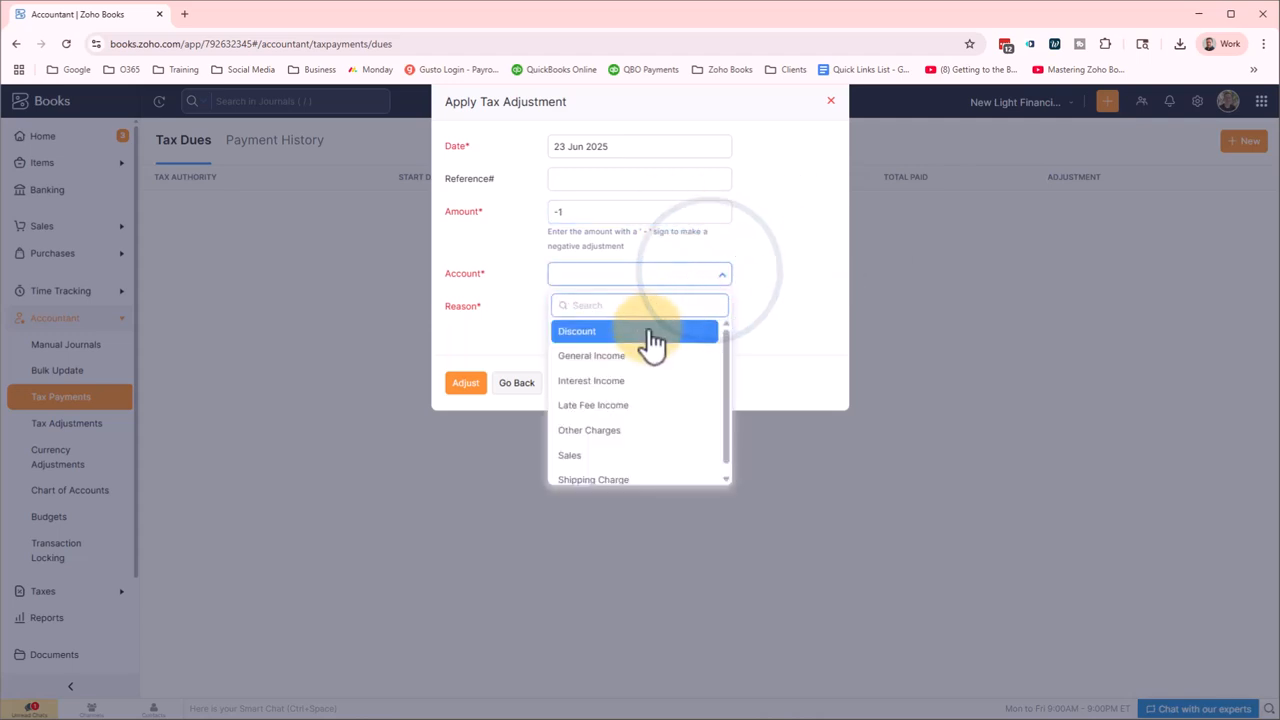
left_click(654, 332)
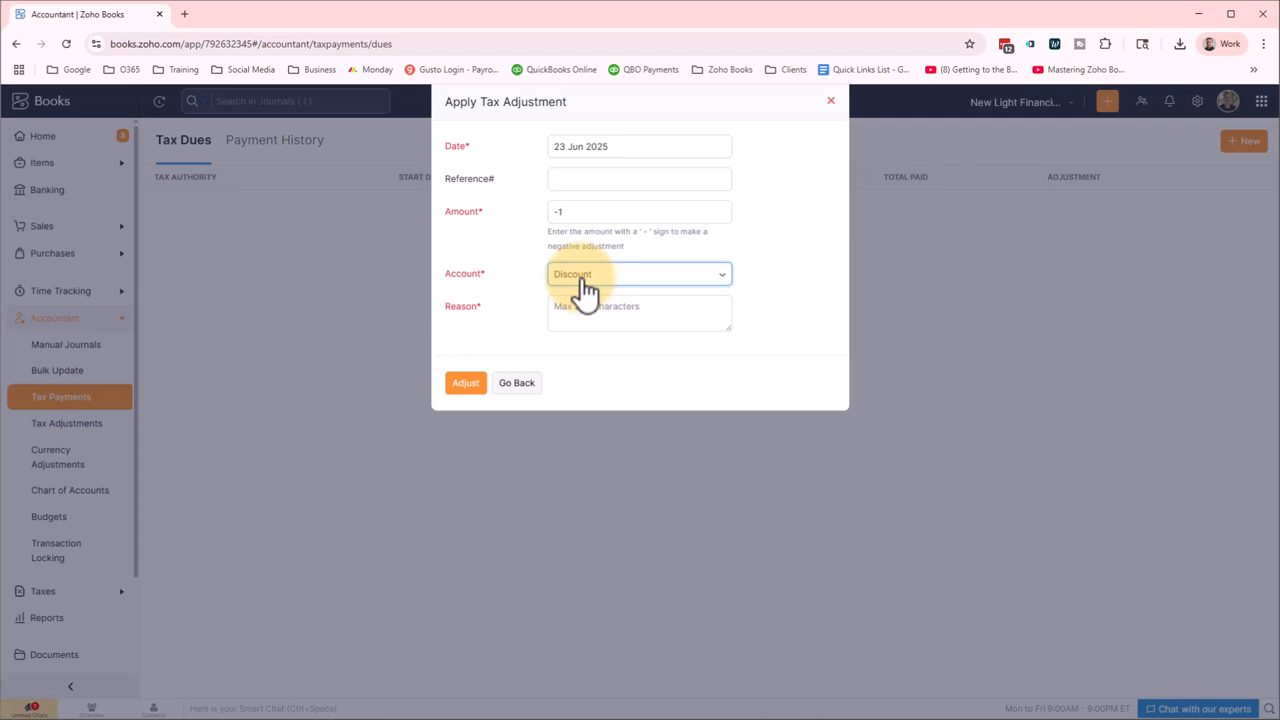
left_click(594, 314)
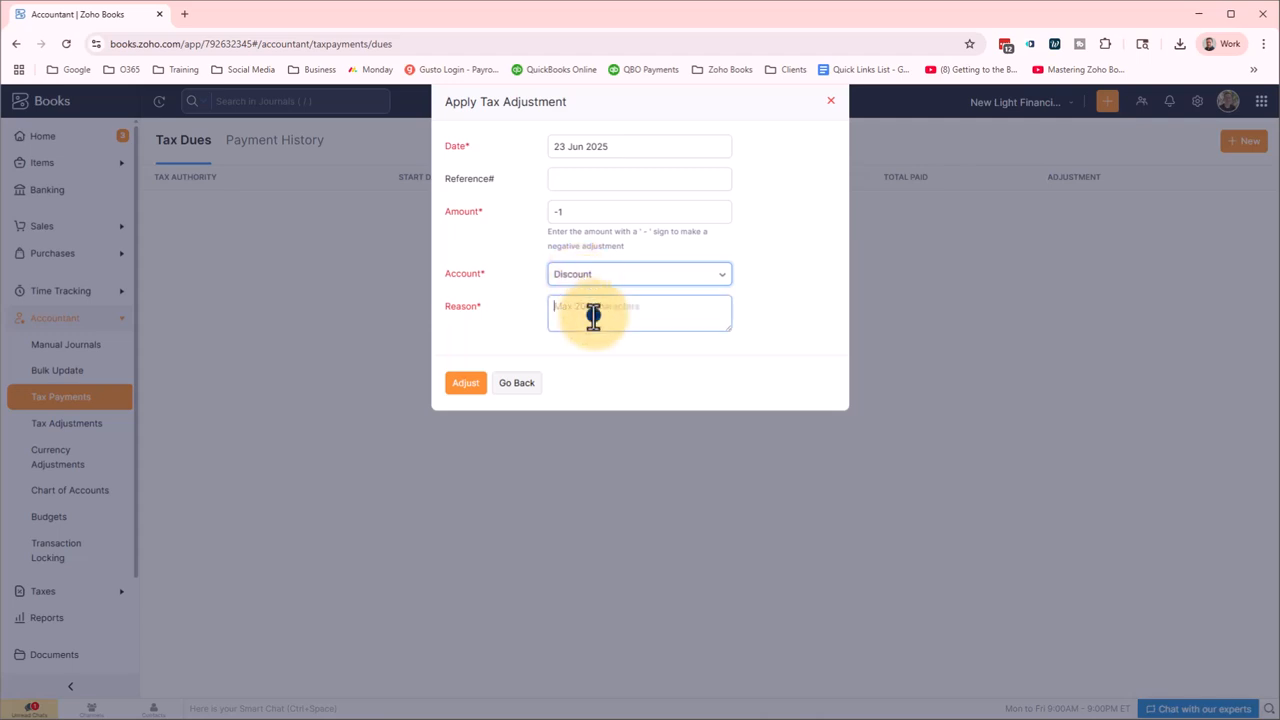
type("Early")
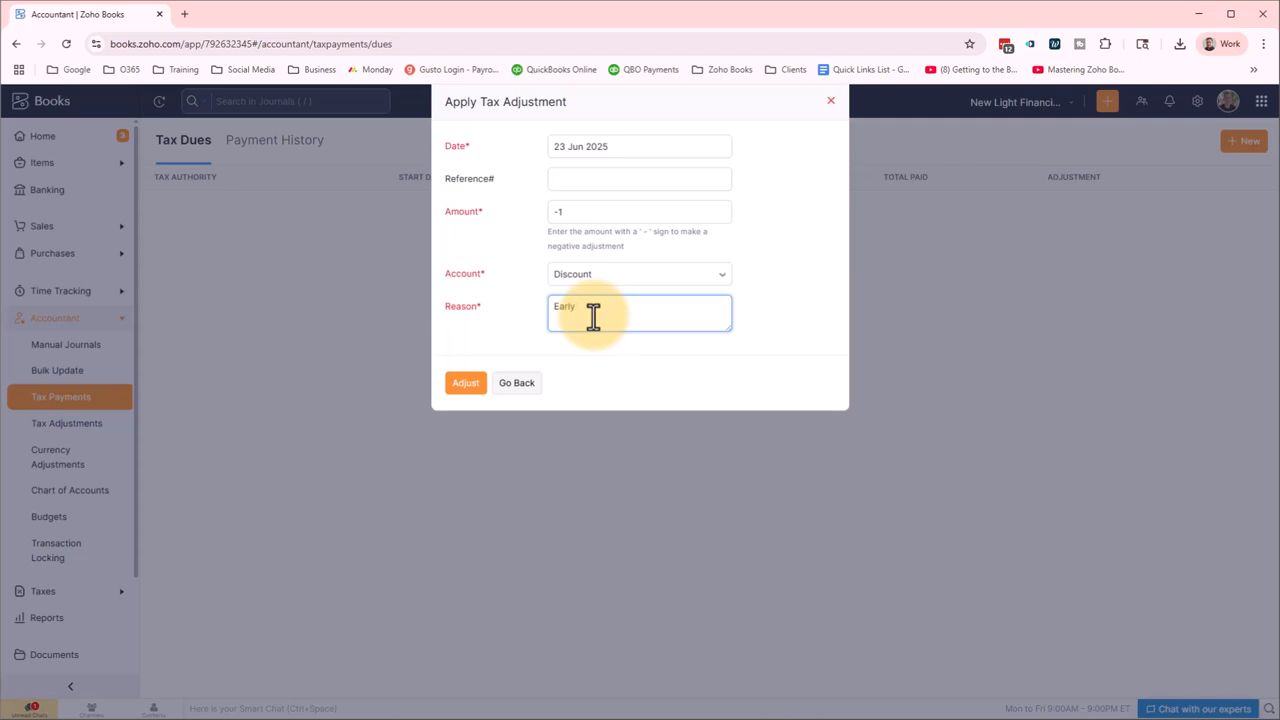
type(" tax payment")
left_click(466, 388)
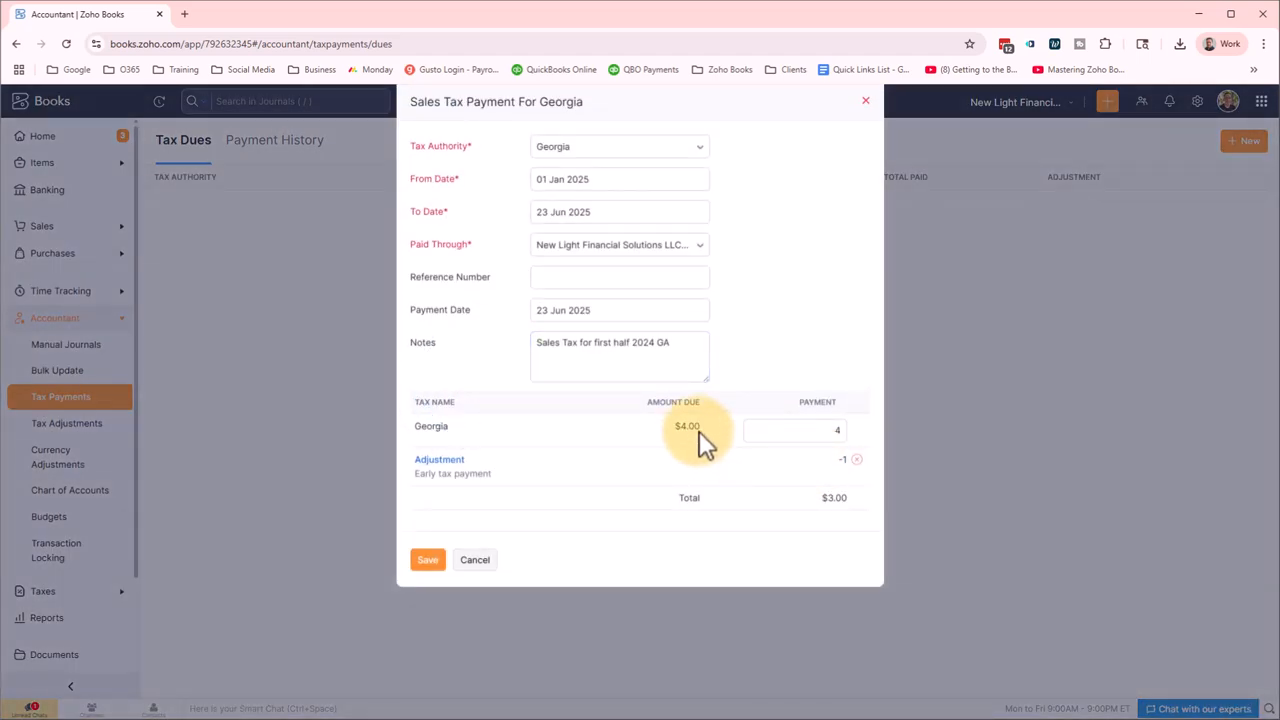
Check the Georgia Payment amount and save the sales tax payment.
left_click(818, 430)
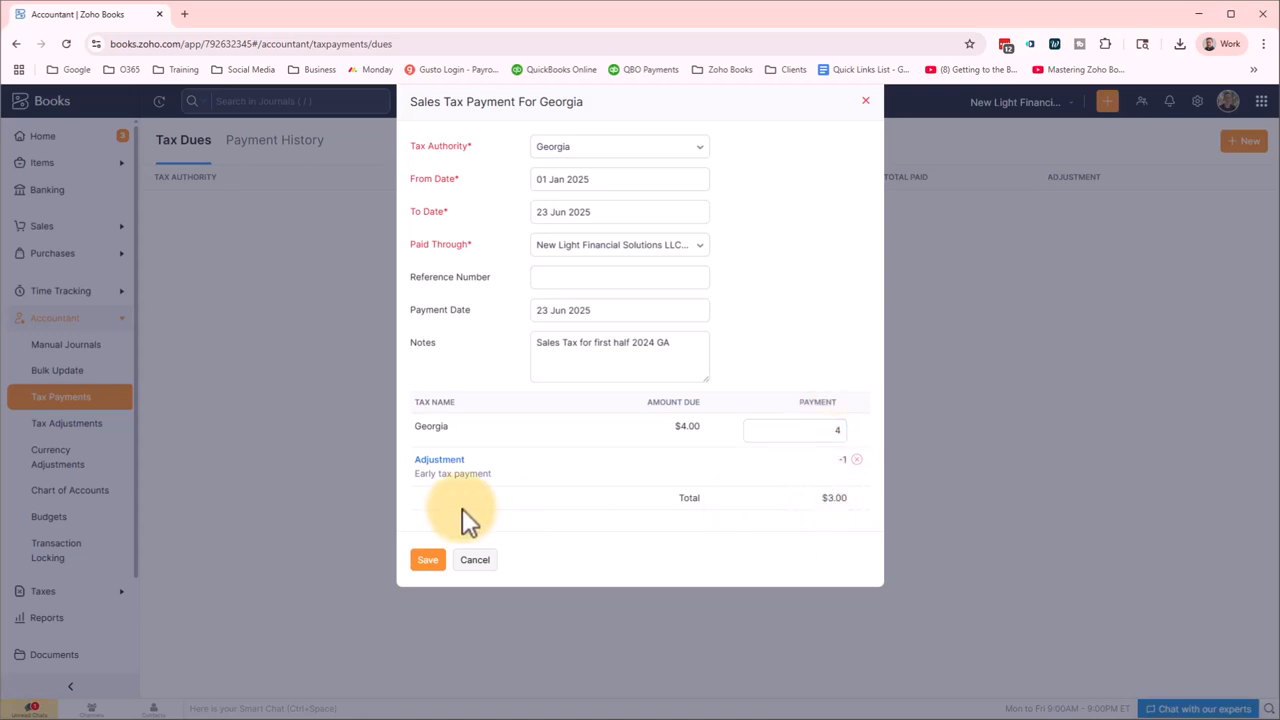
left_click(427, 560)
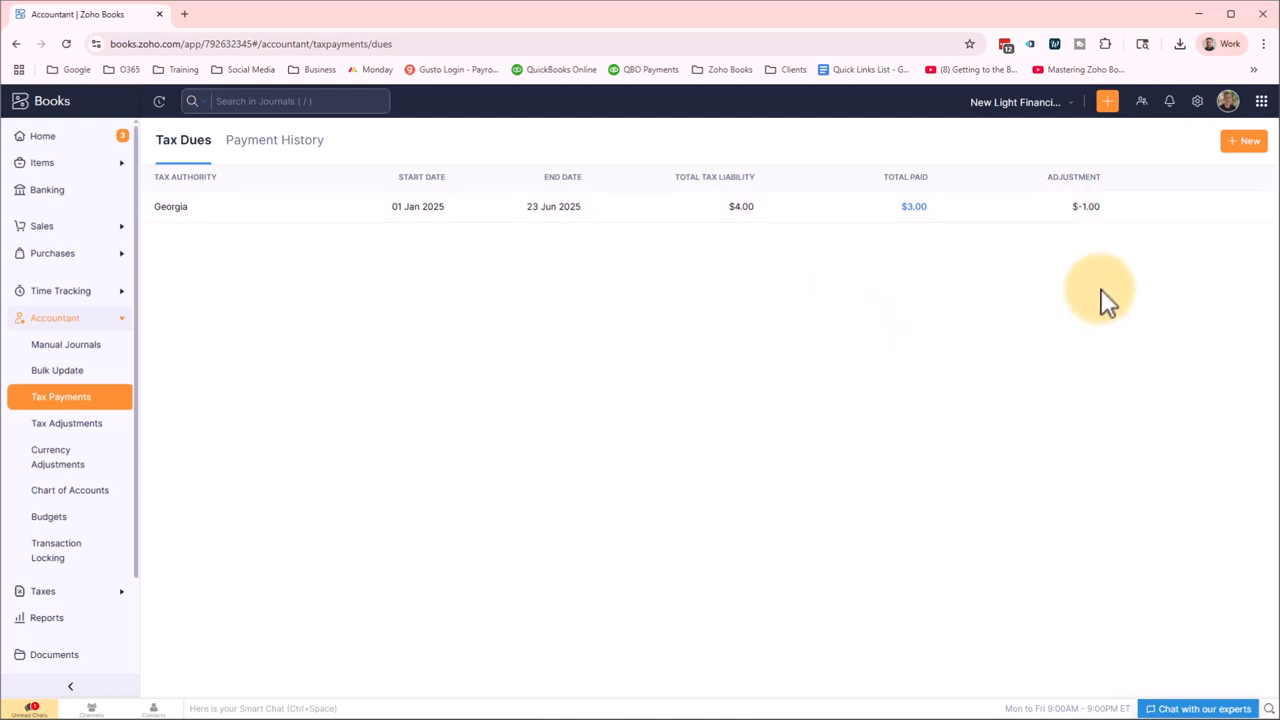
Start a new tax due for Hall County from 01 Jan 2025 to 23 Jun 2025 and generate it.
left_click(1243, 141)
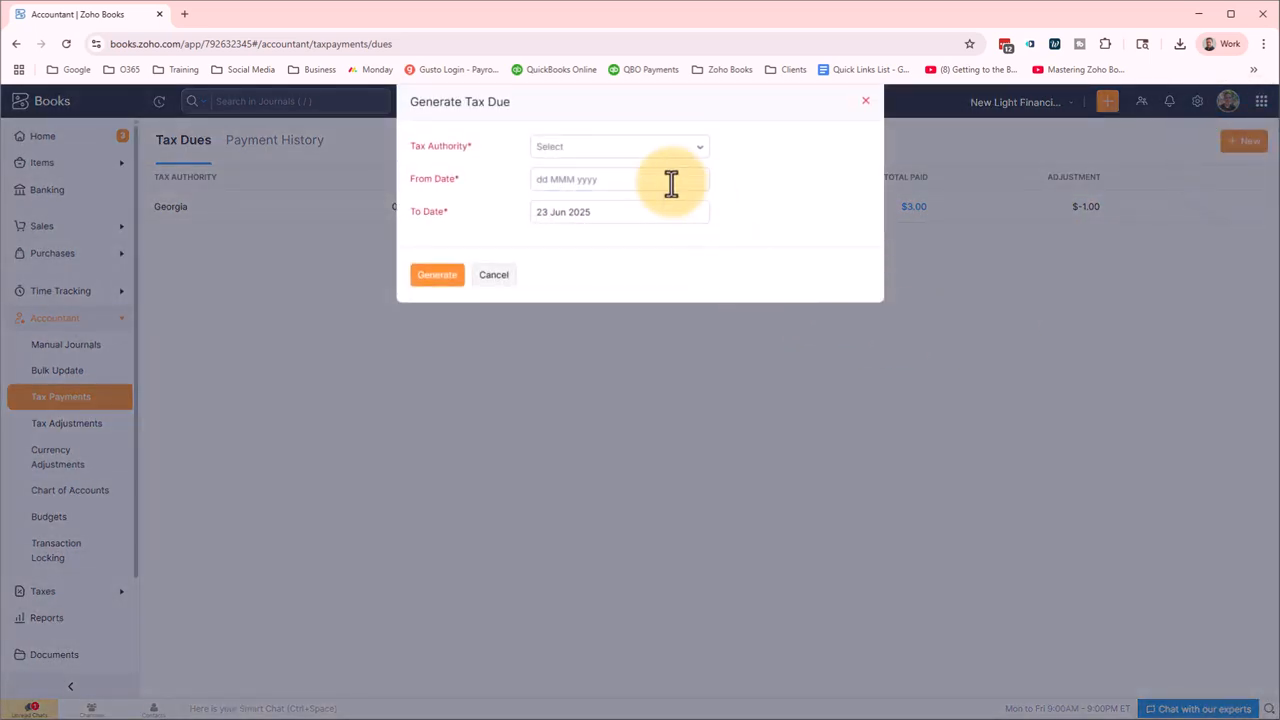
left_click(663, 149)
left_click(640, 201)
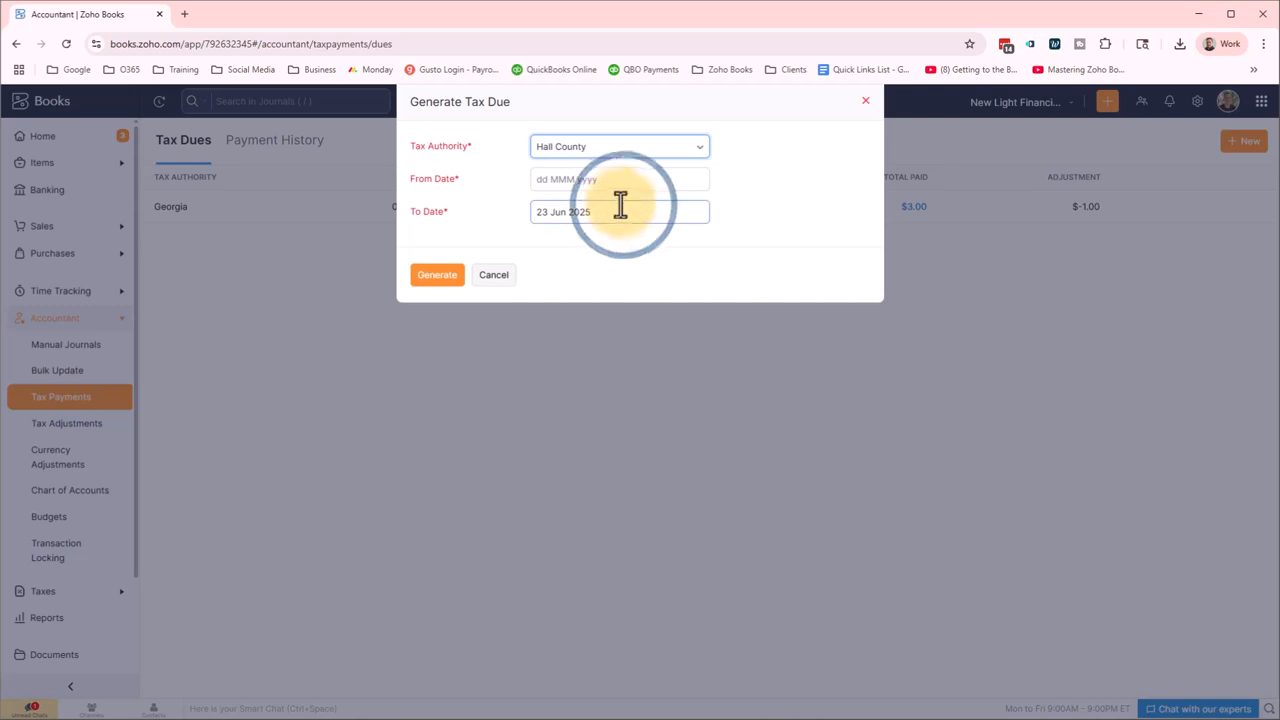
left_click(590, 179)
left_click(555, 215)
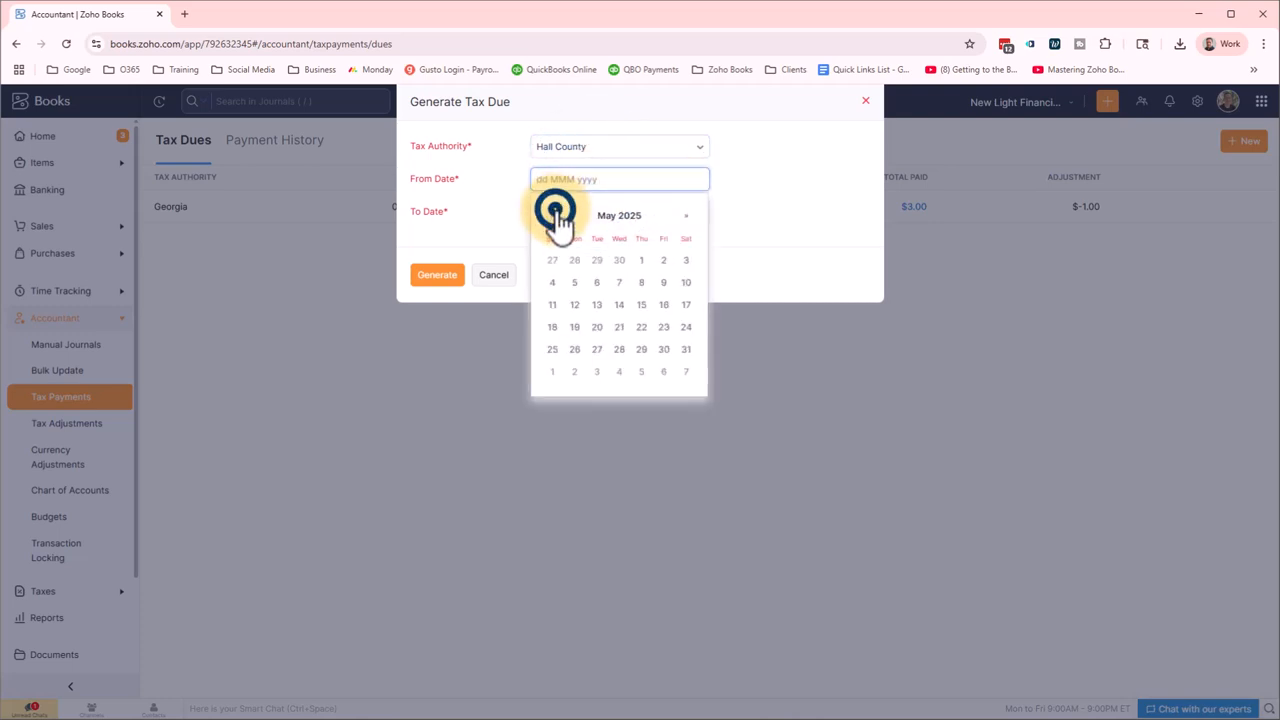
left_click(555, 212)
left_click(555, 212)
left_click(555, 212)
left_click(555, 212)
left_click(555, 212)
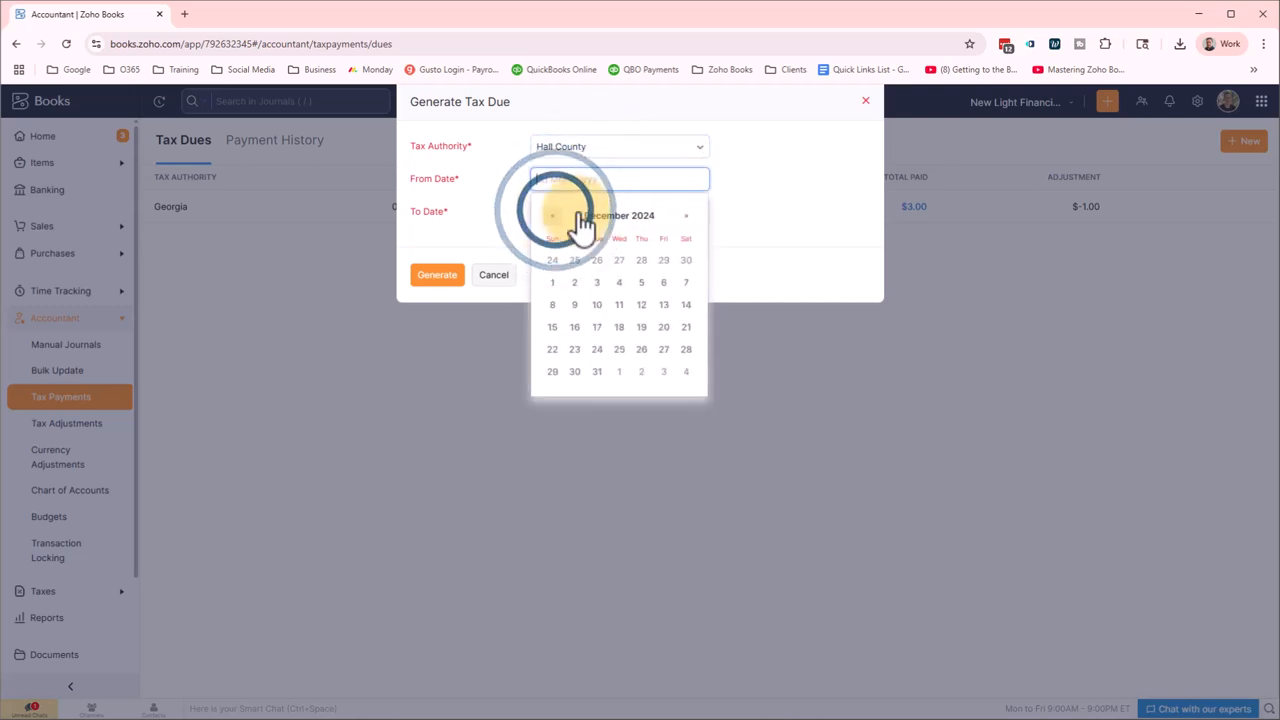
left_click(686, 215)
left_click(619, 260)
left_click(629, 211)
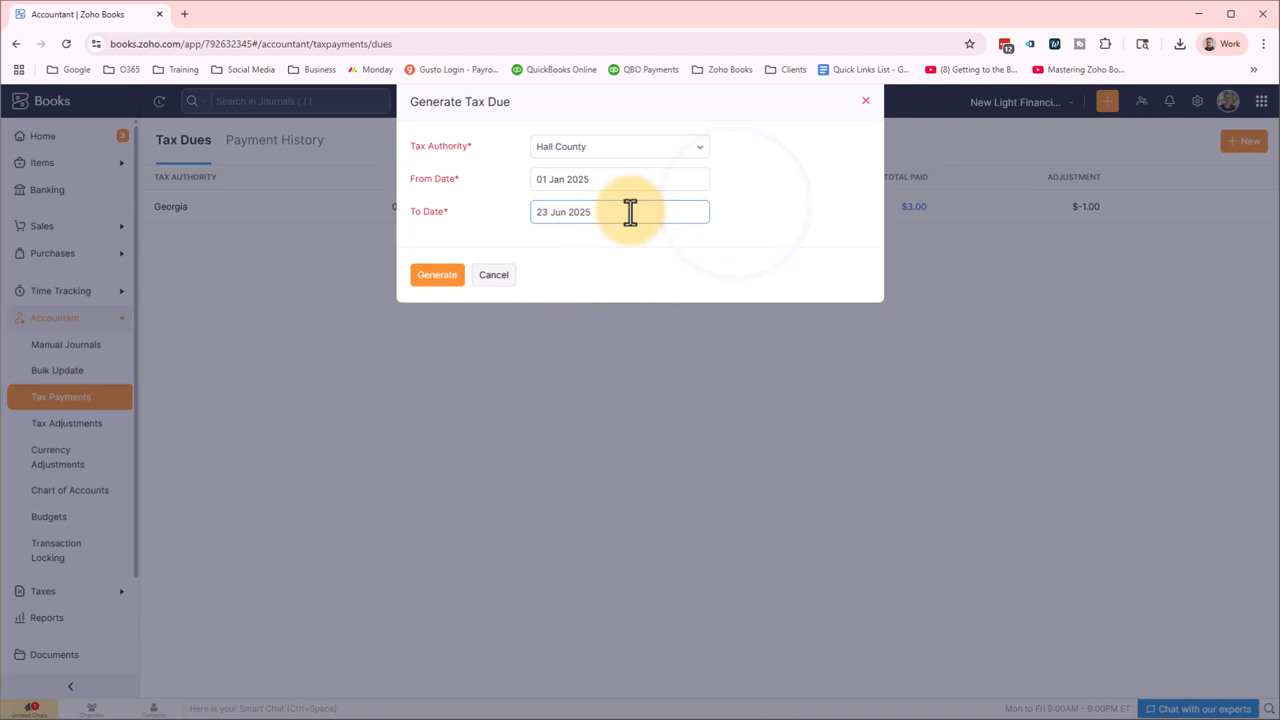
left_click(437, 275)
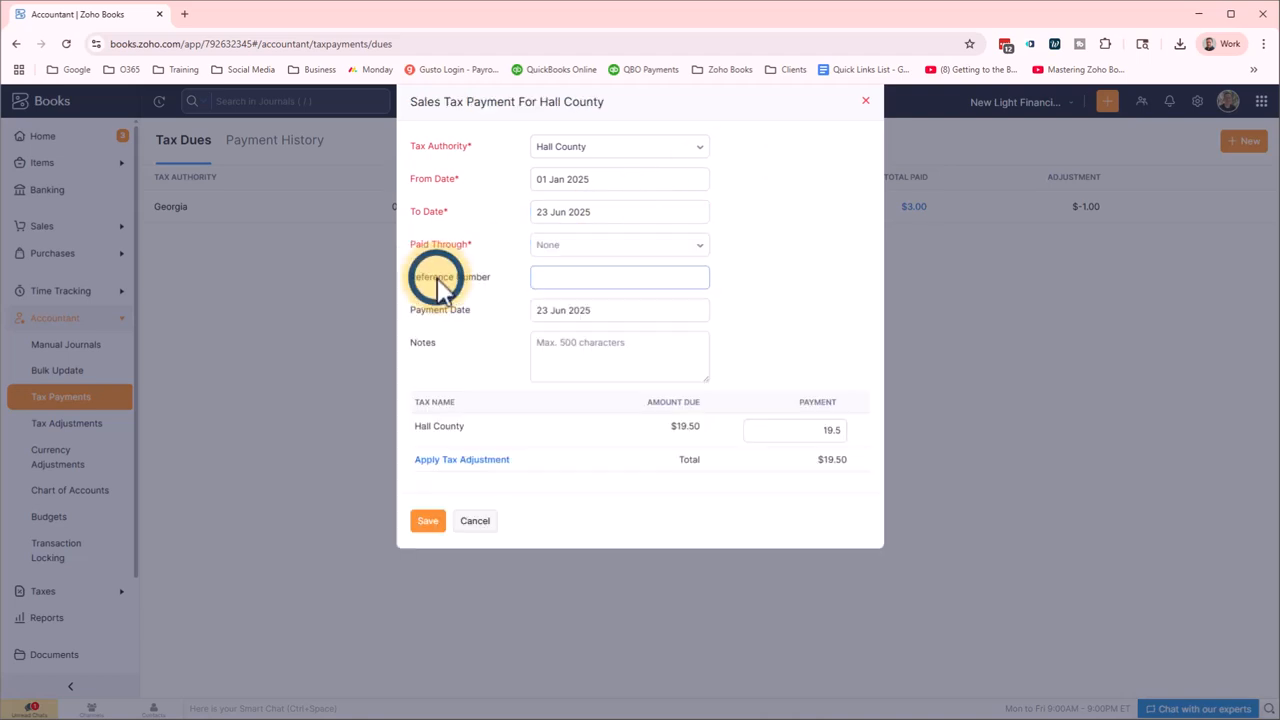
Pay Hall County from the operating expenses account and add a first-half-2024 note.
left_click(797, 246)
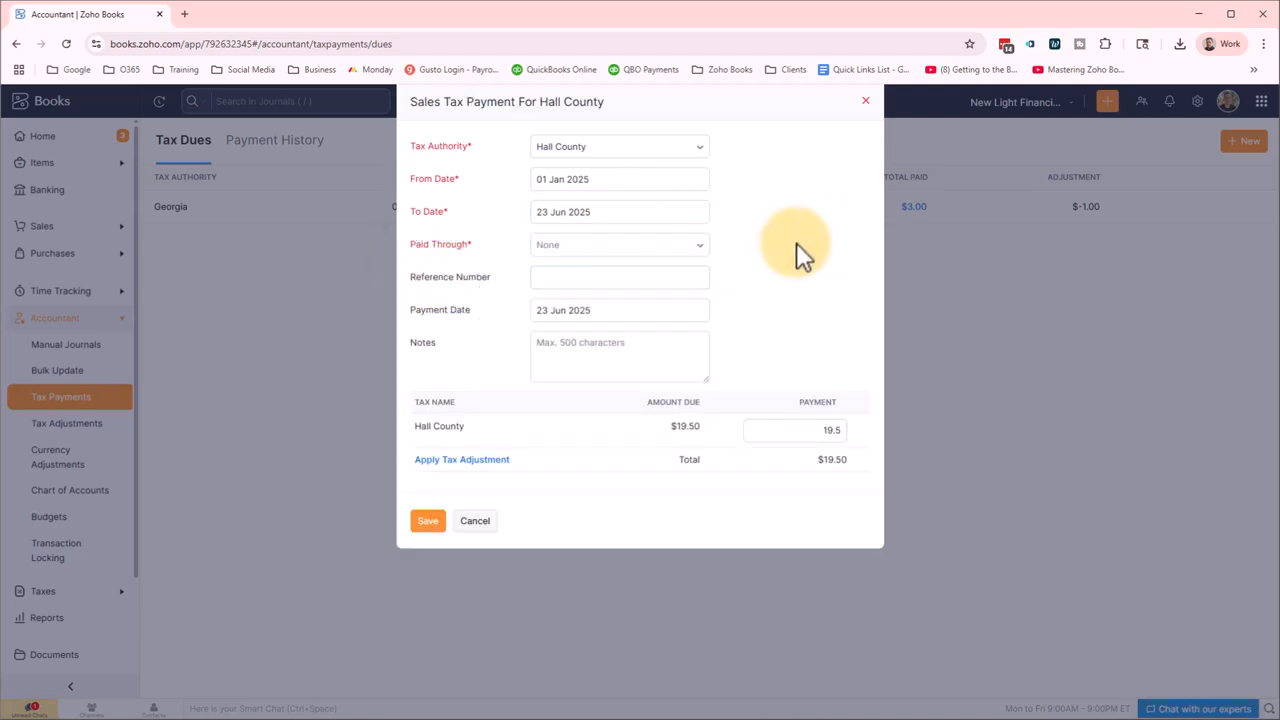
left_click(678, 244)
left_click(622, 306)
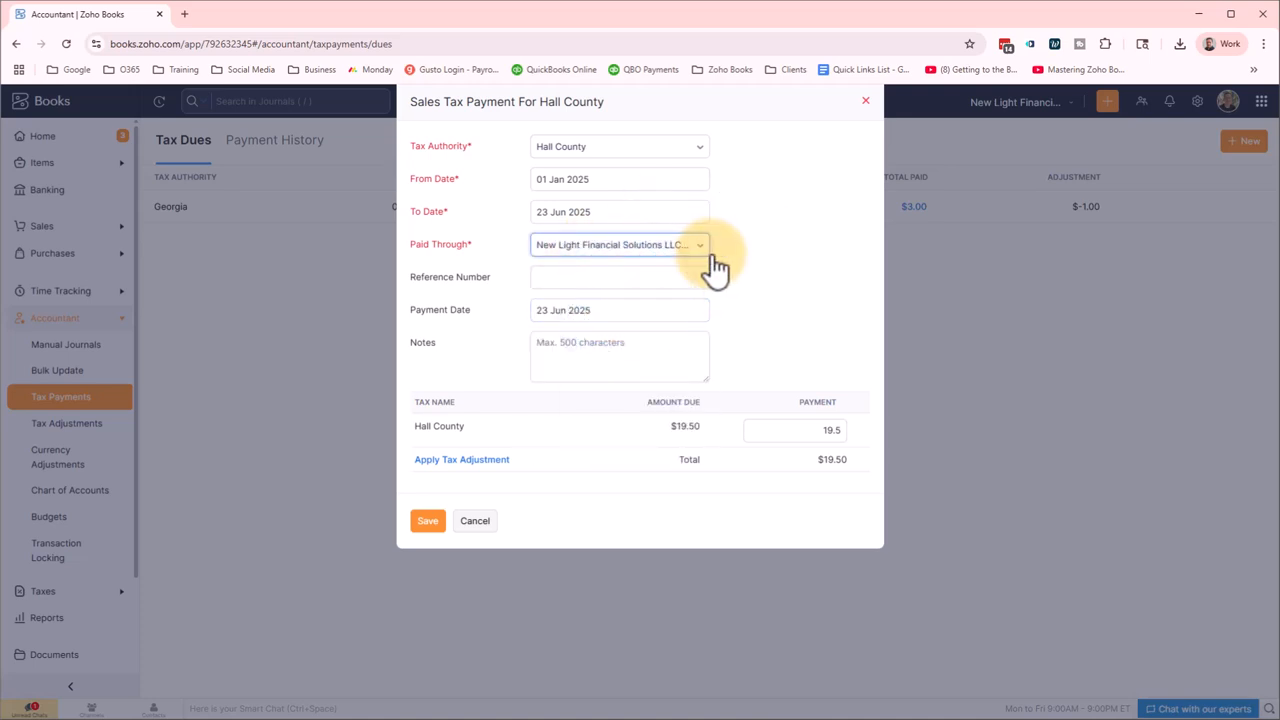
left_click(625, 313)
left_click(620, 343)
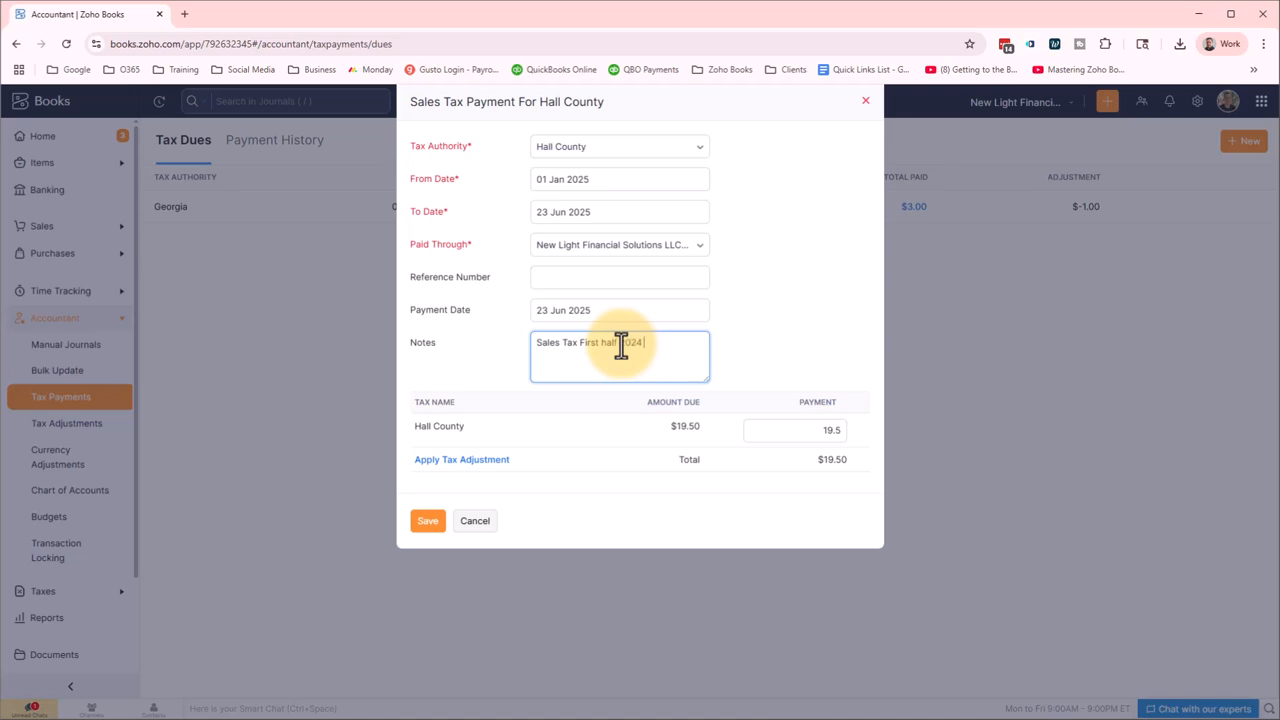
left_click(766, 329)
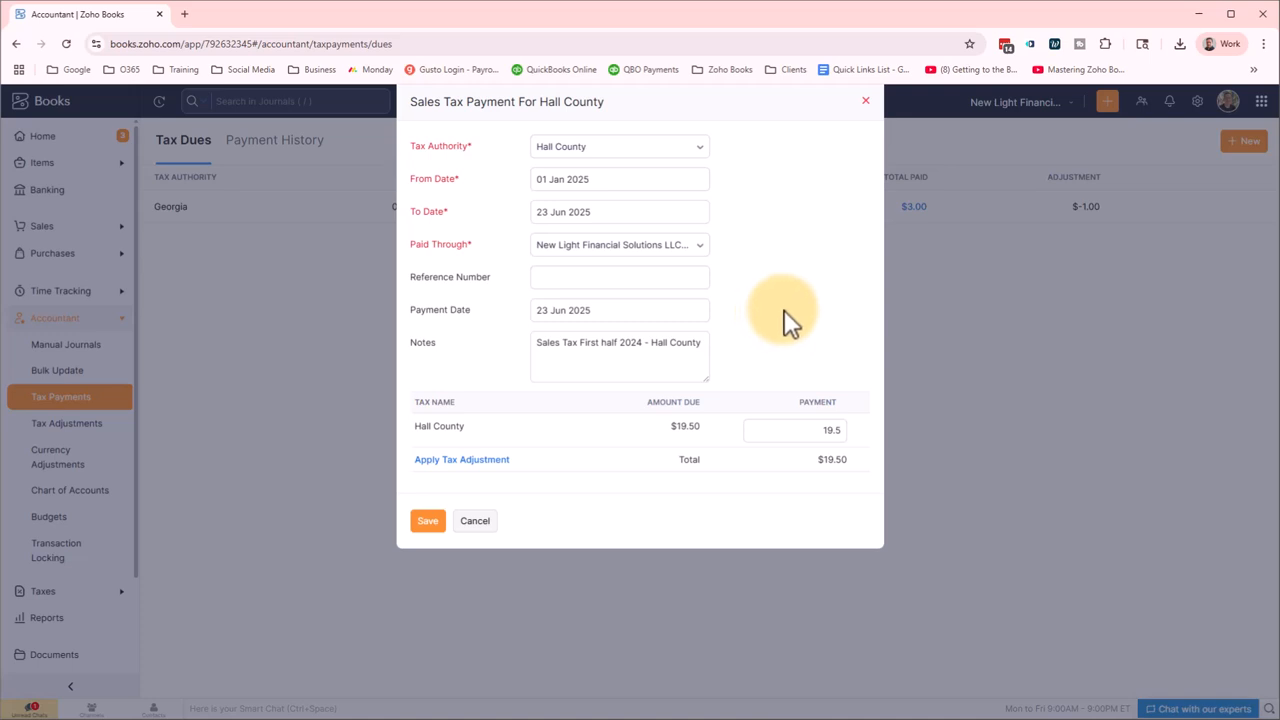
Change the payment from 19.5 to 10 and save the Hall County payment.
left_click(812, 428)
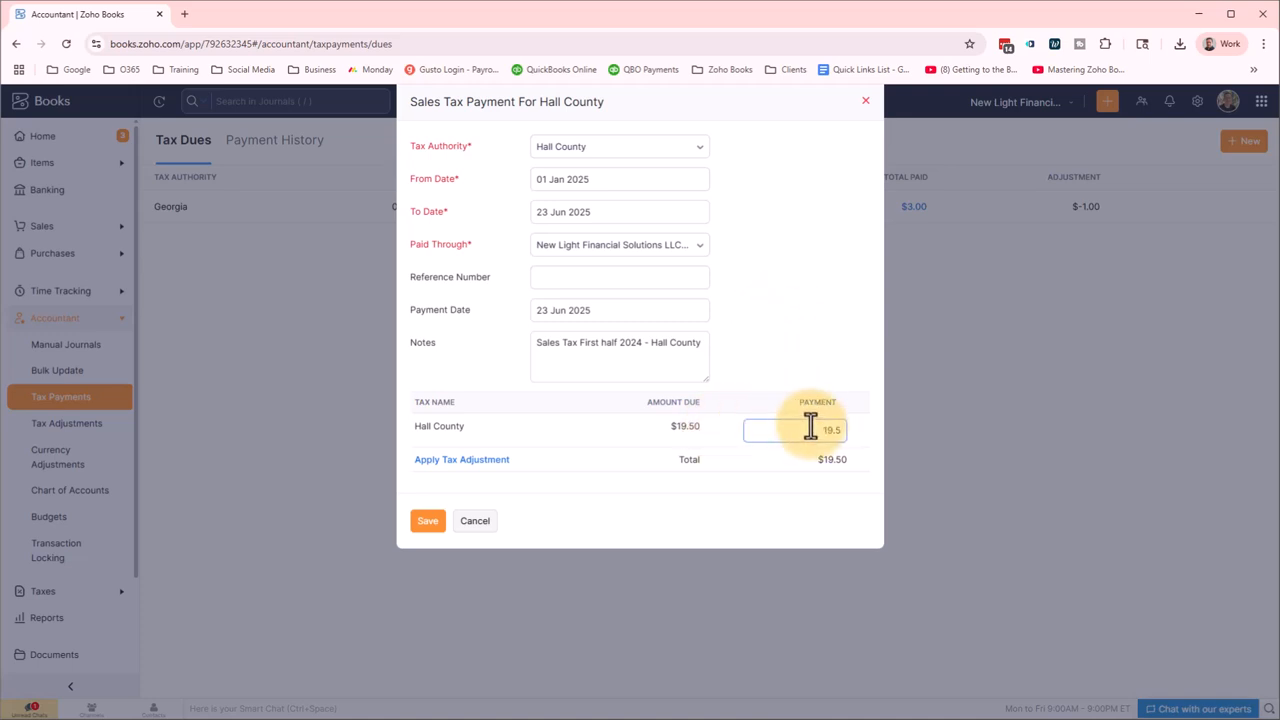
double_click(809, 432)
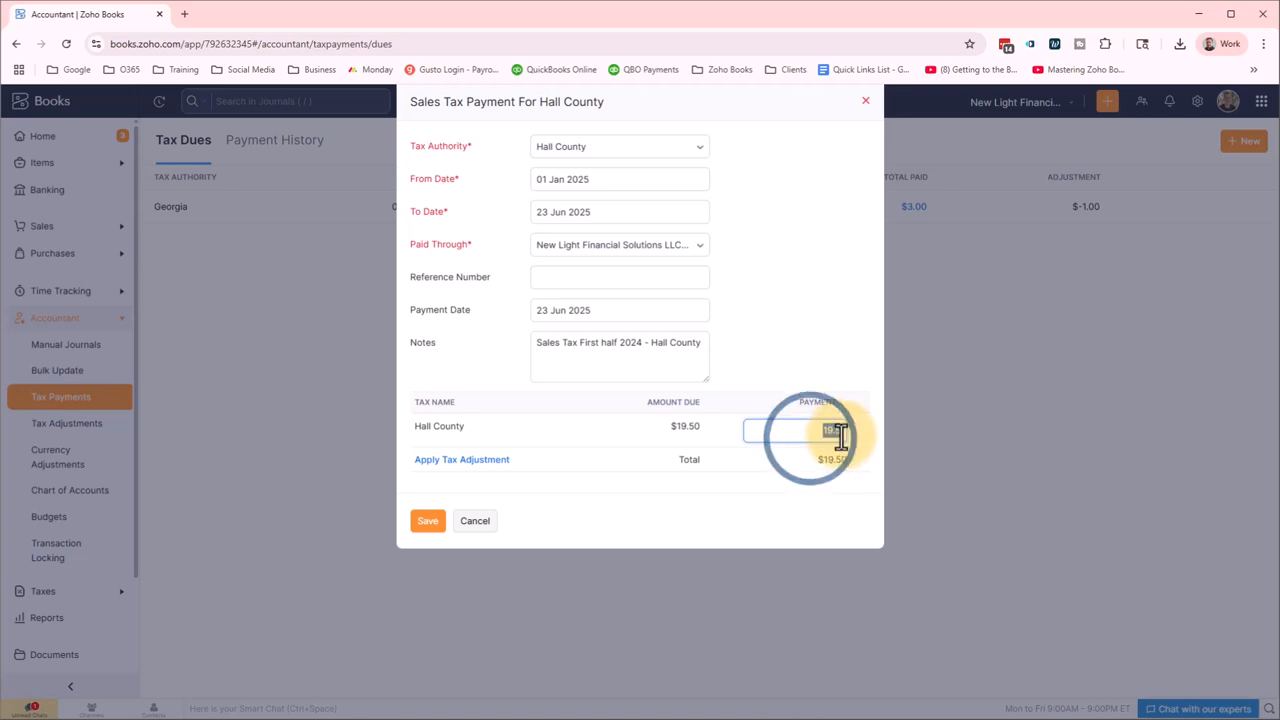
type("10")
left_click(840, 327)
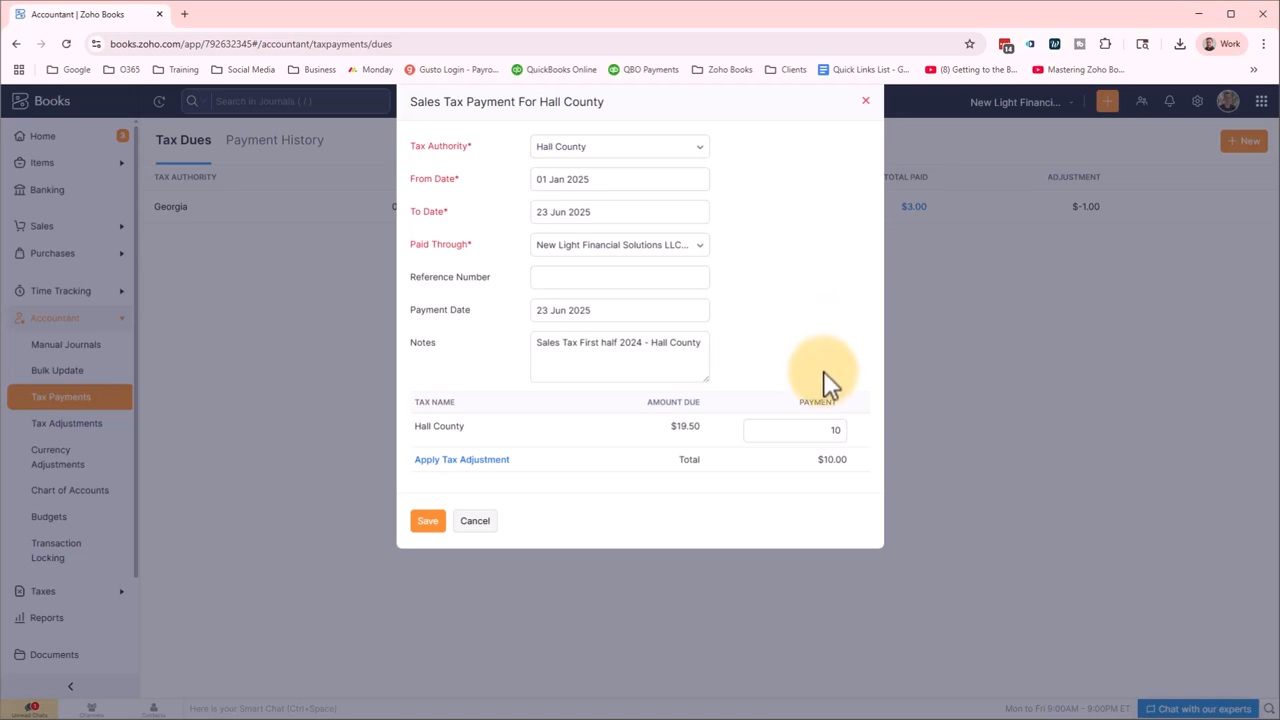
left_click(424, 522)
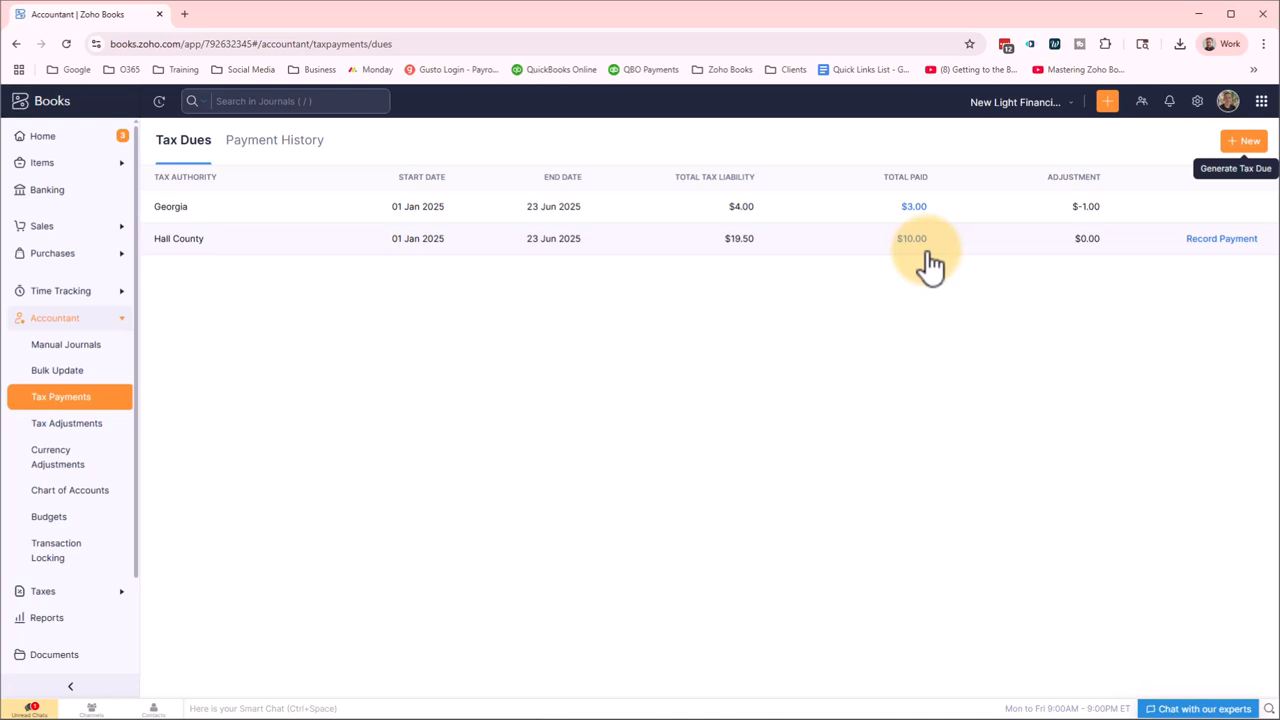
Record the remaining $9.50 Hall County payment from Operating Expenses and save it.
left_click(1214, 242)
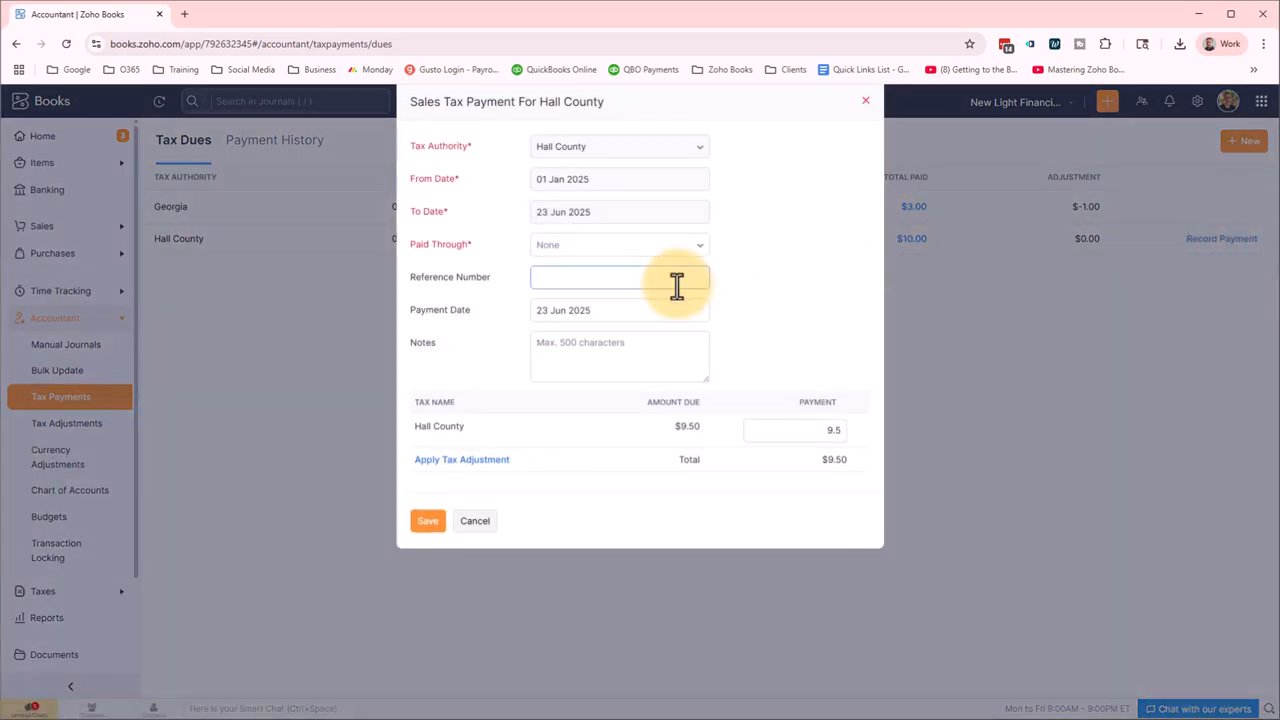
left_click(620, 244)
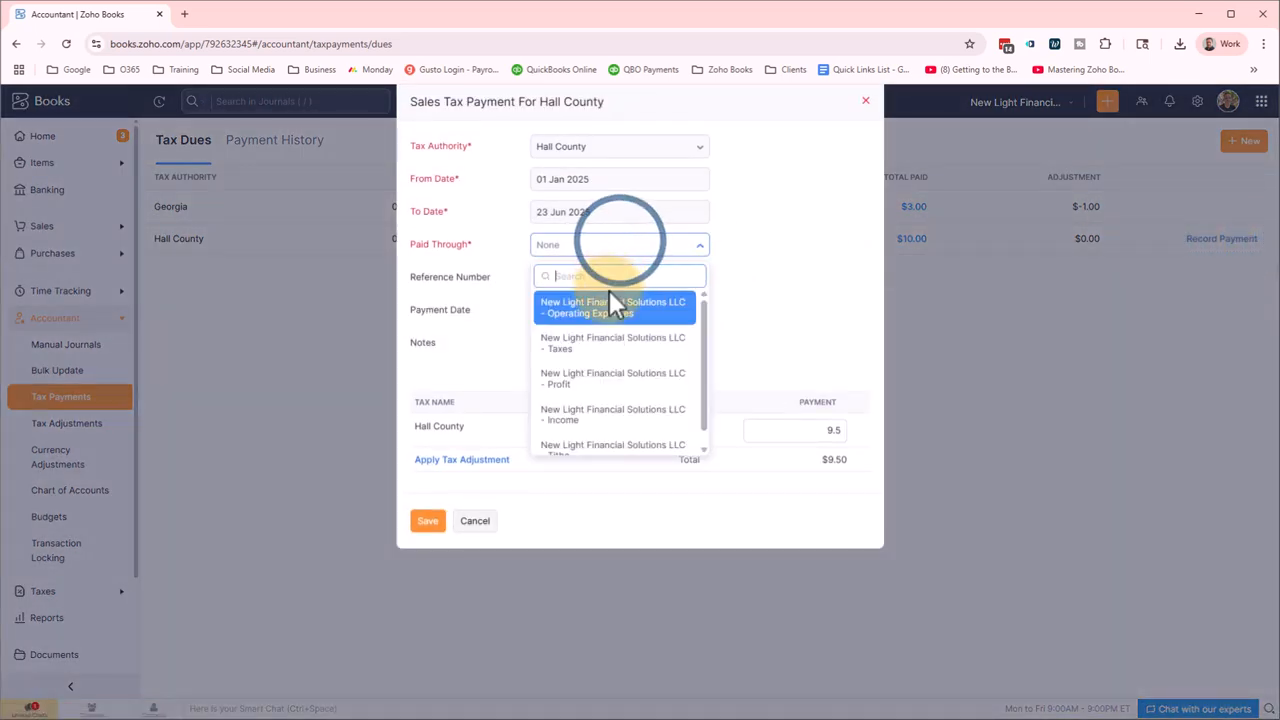
left_click(610, 300)
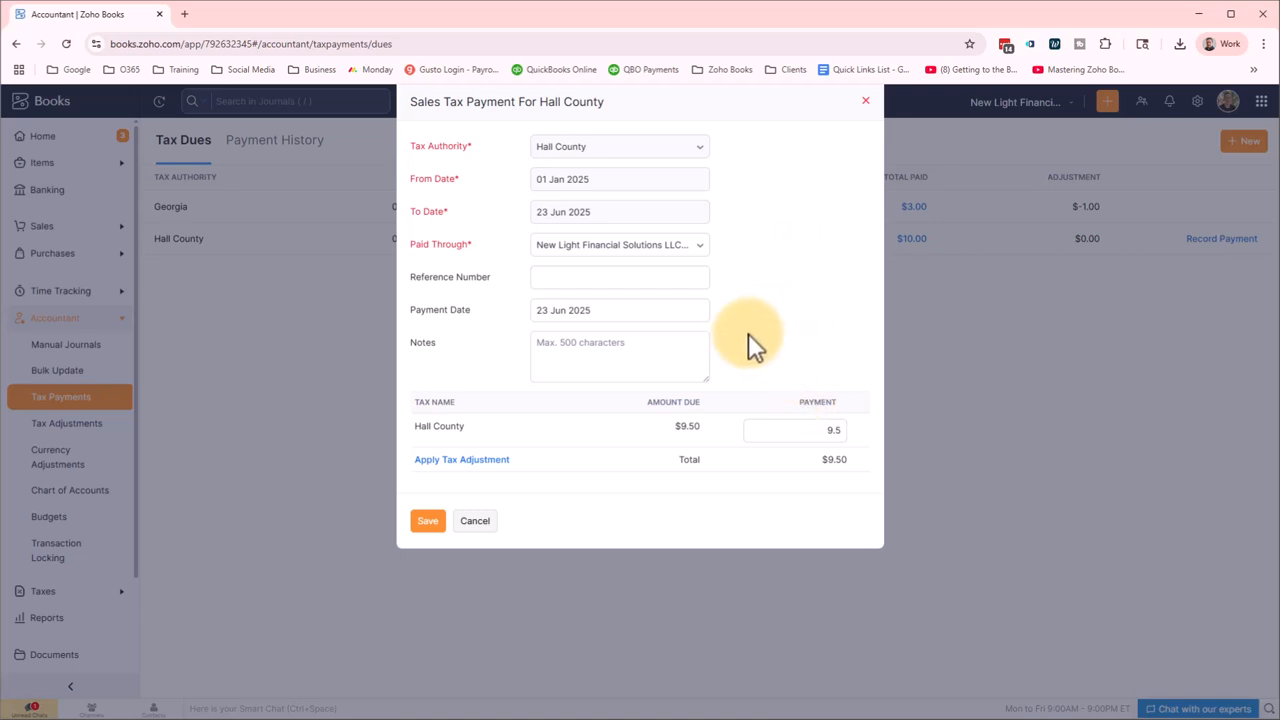
left_click(805, 432)
left_click(427, 523)
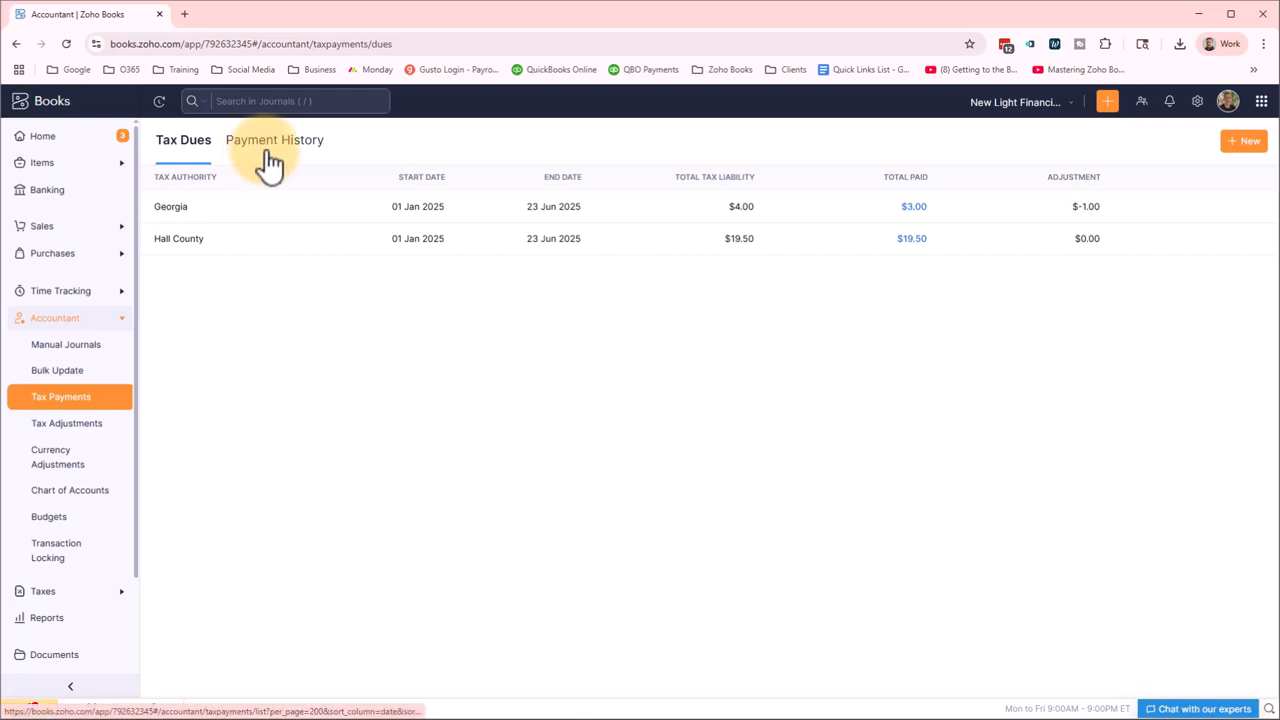
left_click(314, 162)
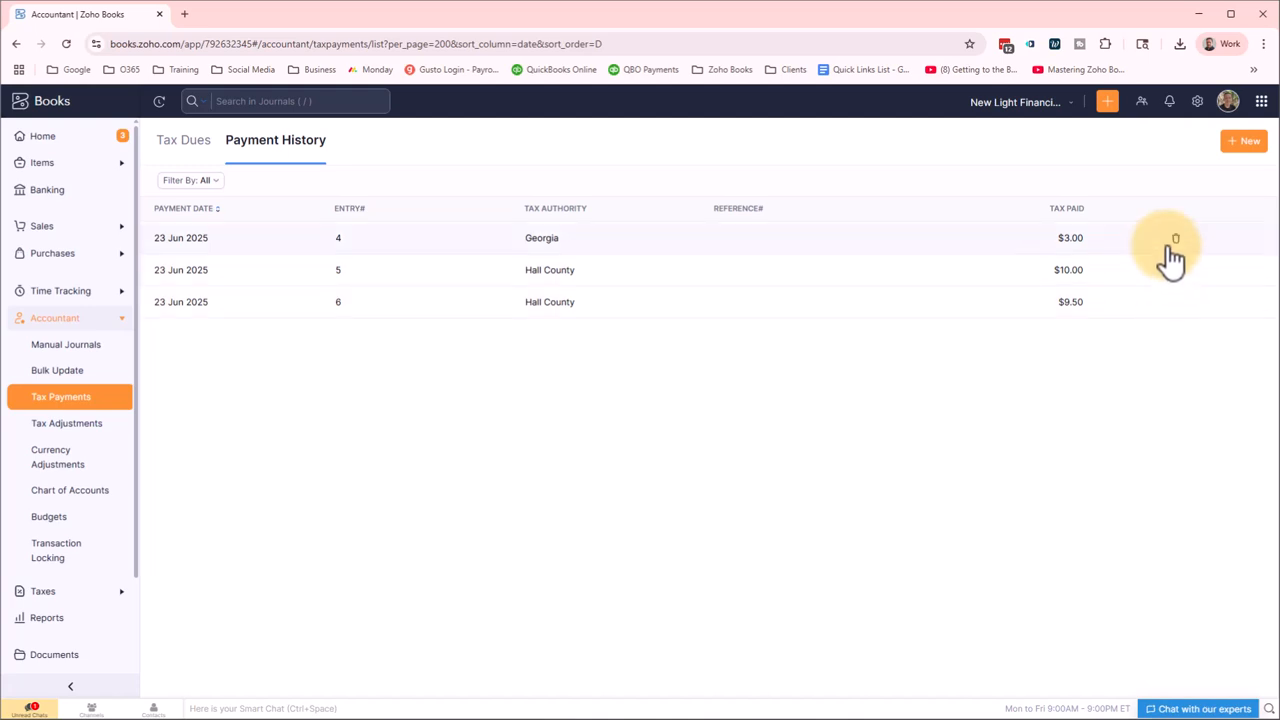
left_click(188, 150)
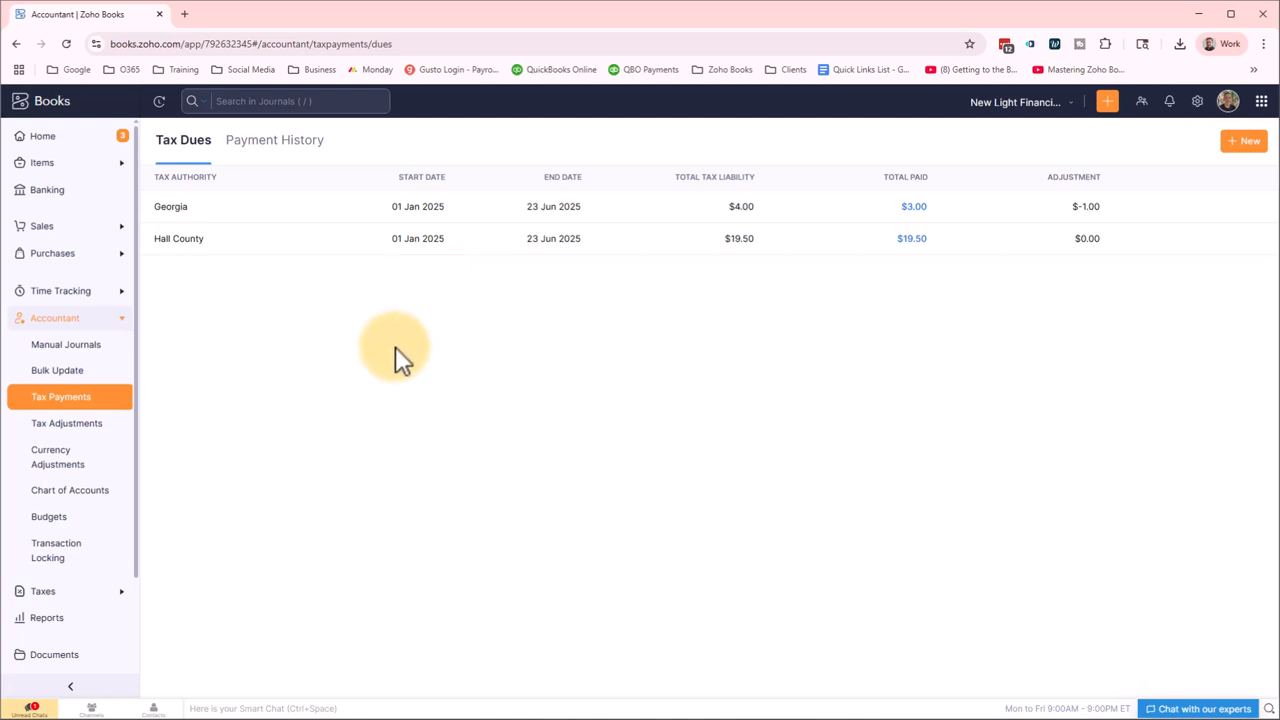
Open Operating Expenses in Banking and find matches for the $22.50 Sales Tax Payment line.
left_click(72, 192)
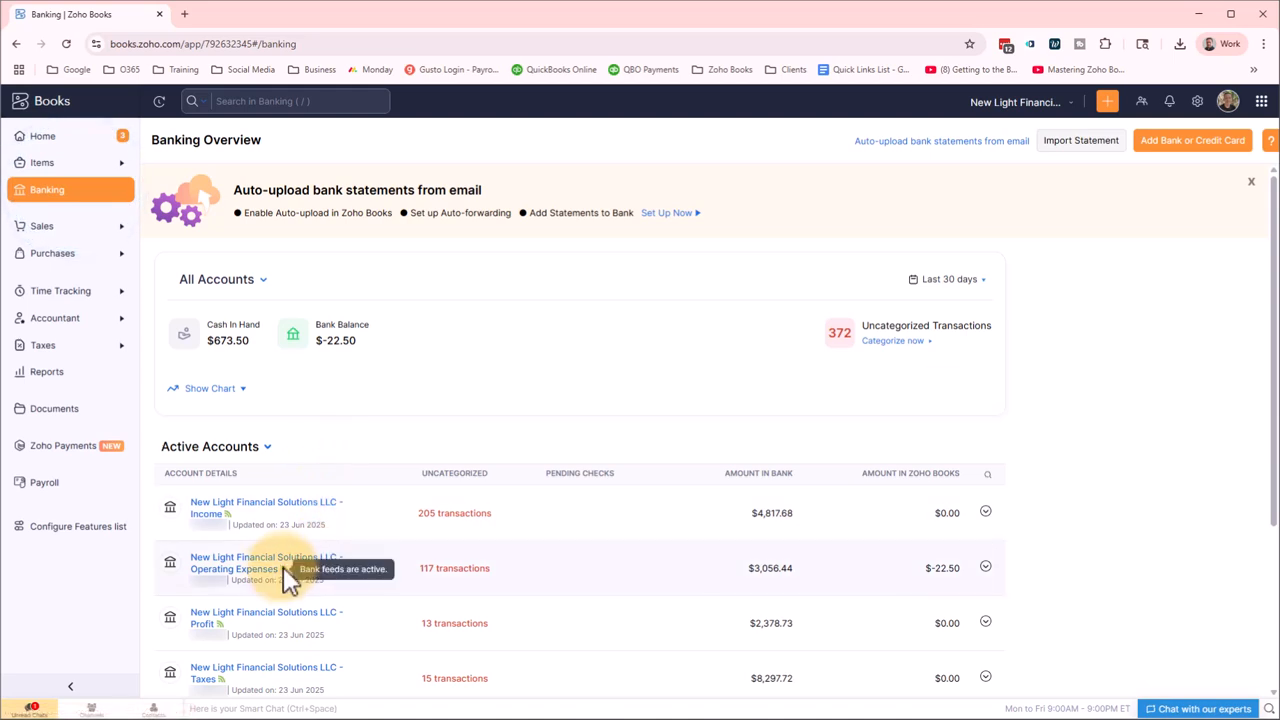
left_click(283, 566)
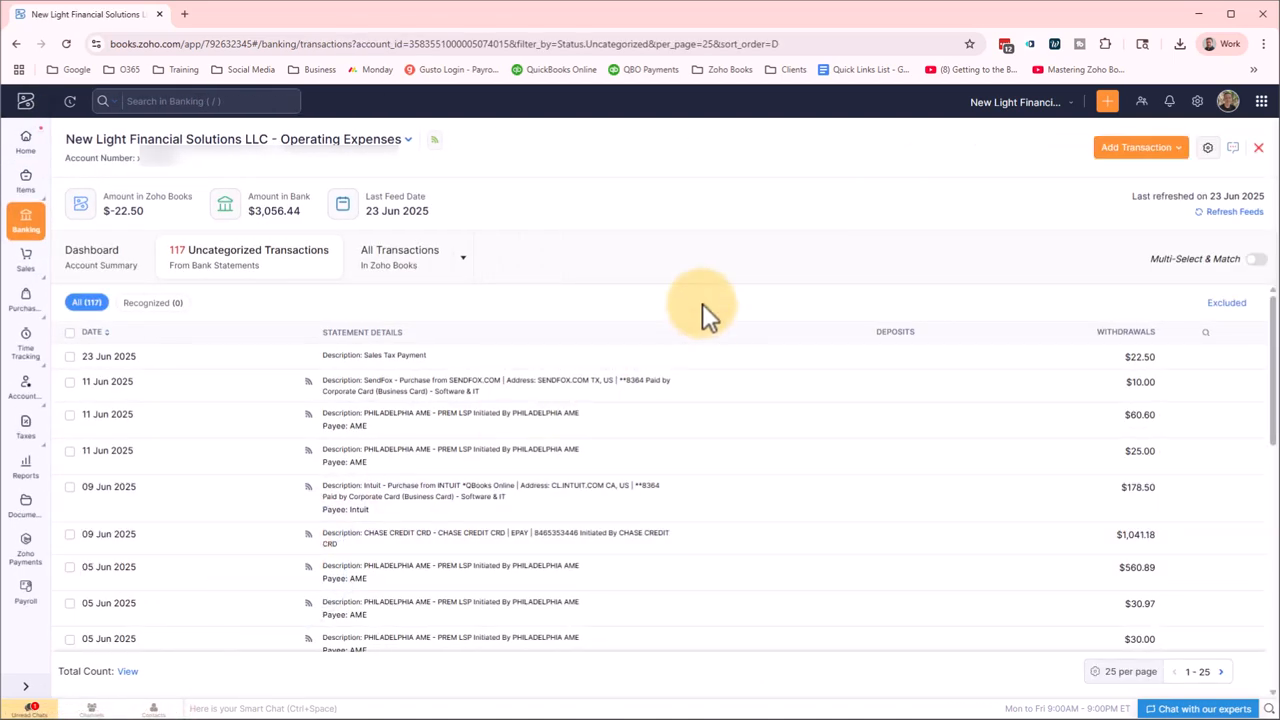
left_click(702, 303)
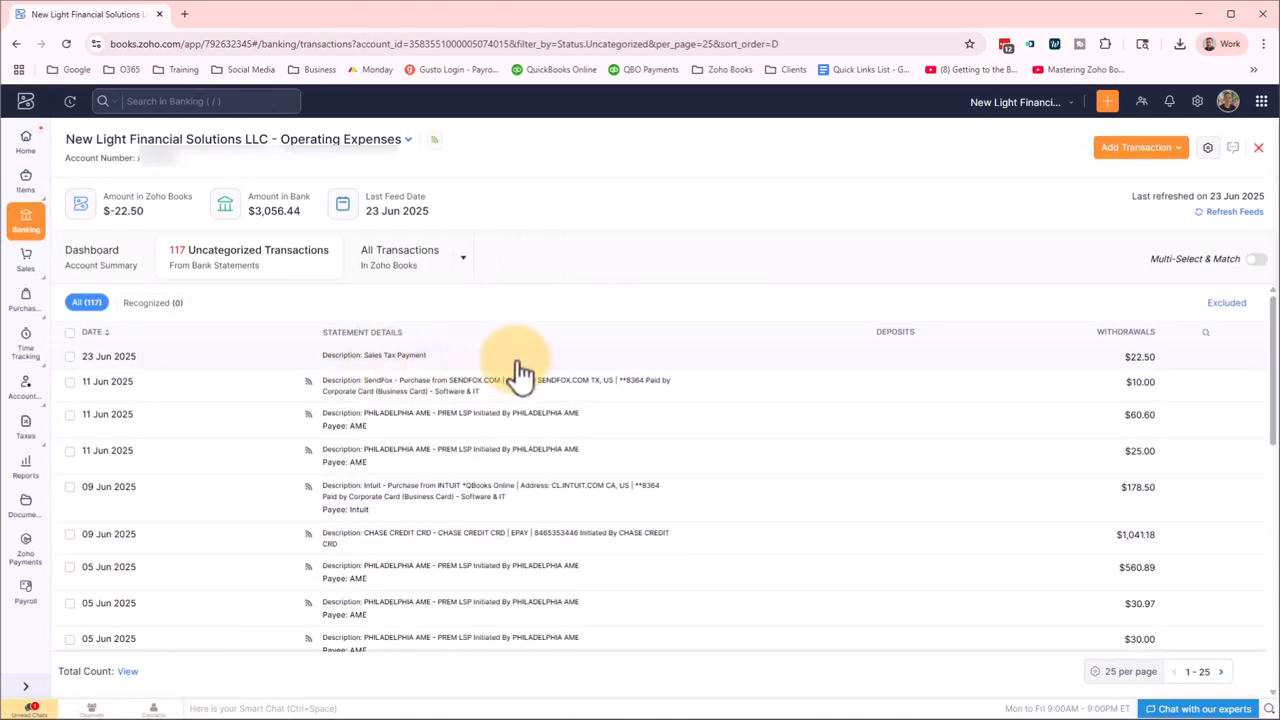
left_click(529, 360)
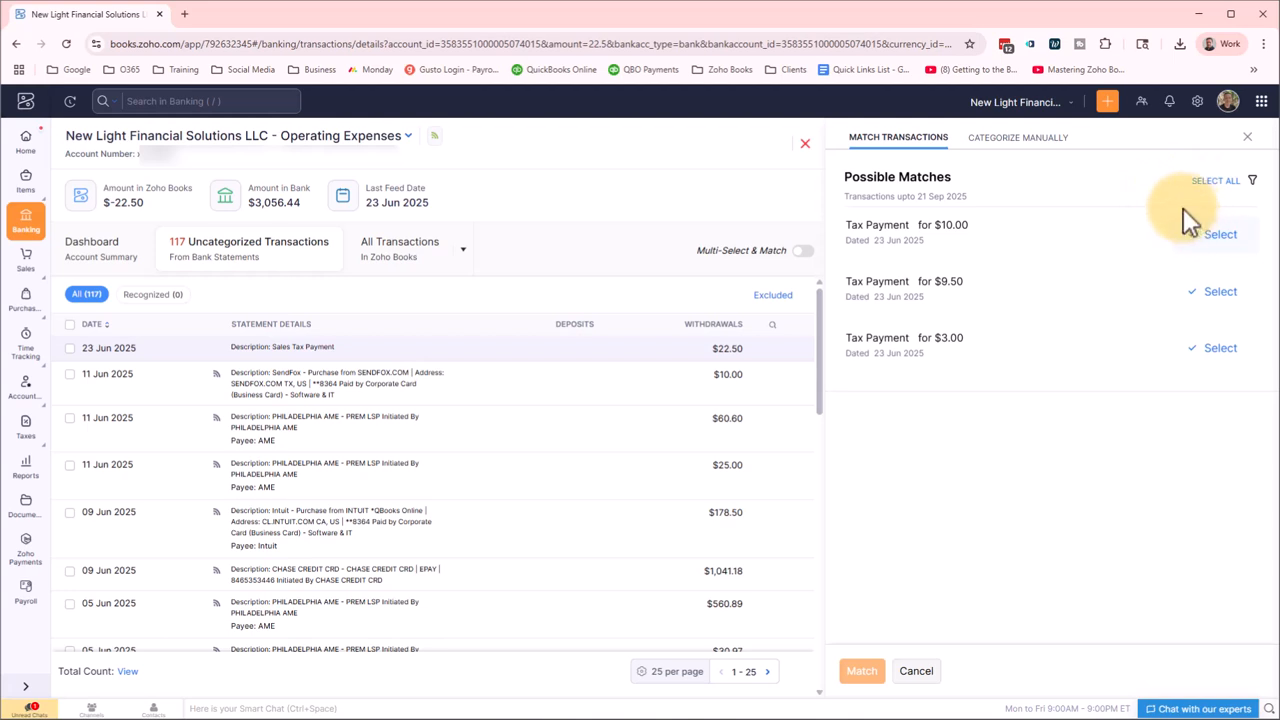
Select the $10.00, $9.50 and $3.00 tax payments and match them to the bank line.
left_click(1215, 240)
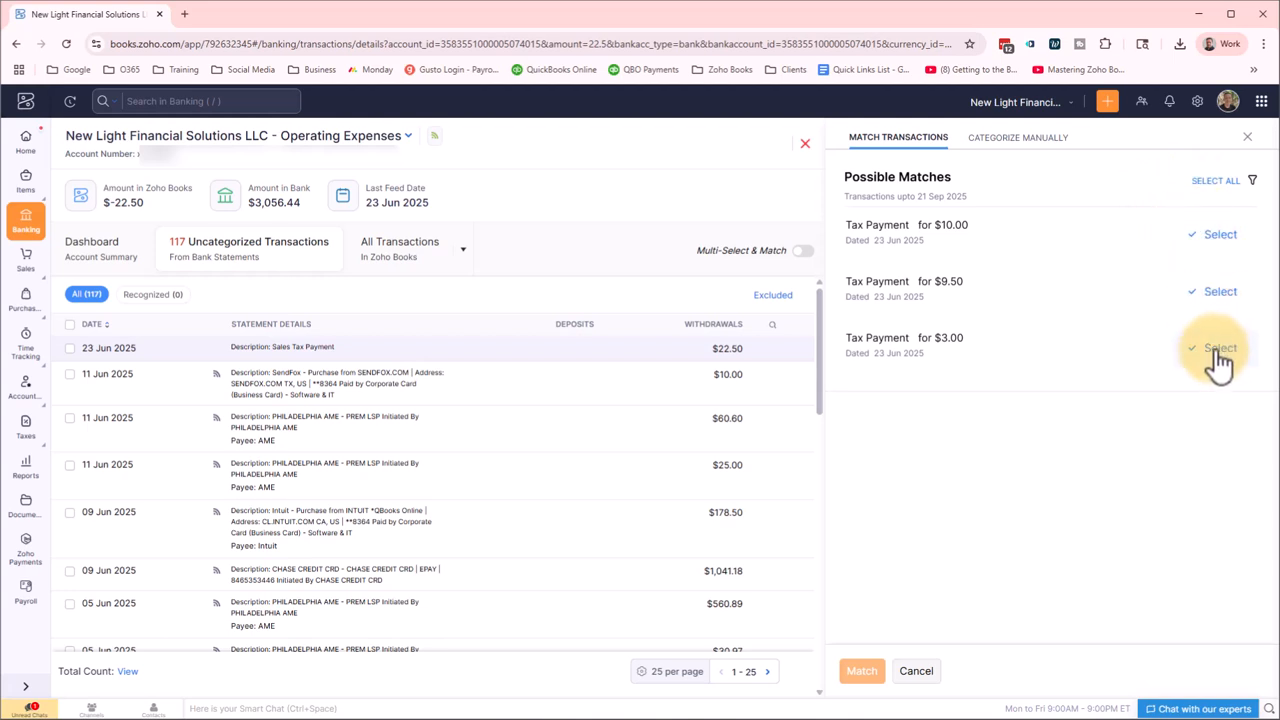
left_click(1224, 238)
left_click(1224, 292)
left_click(1222, 340)
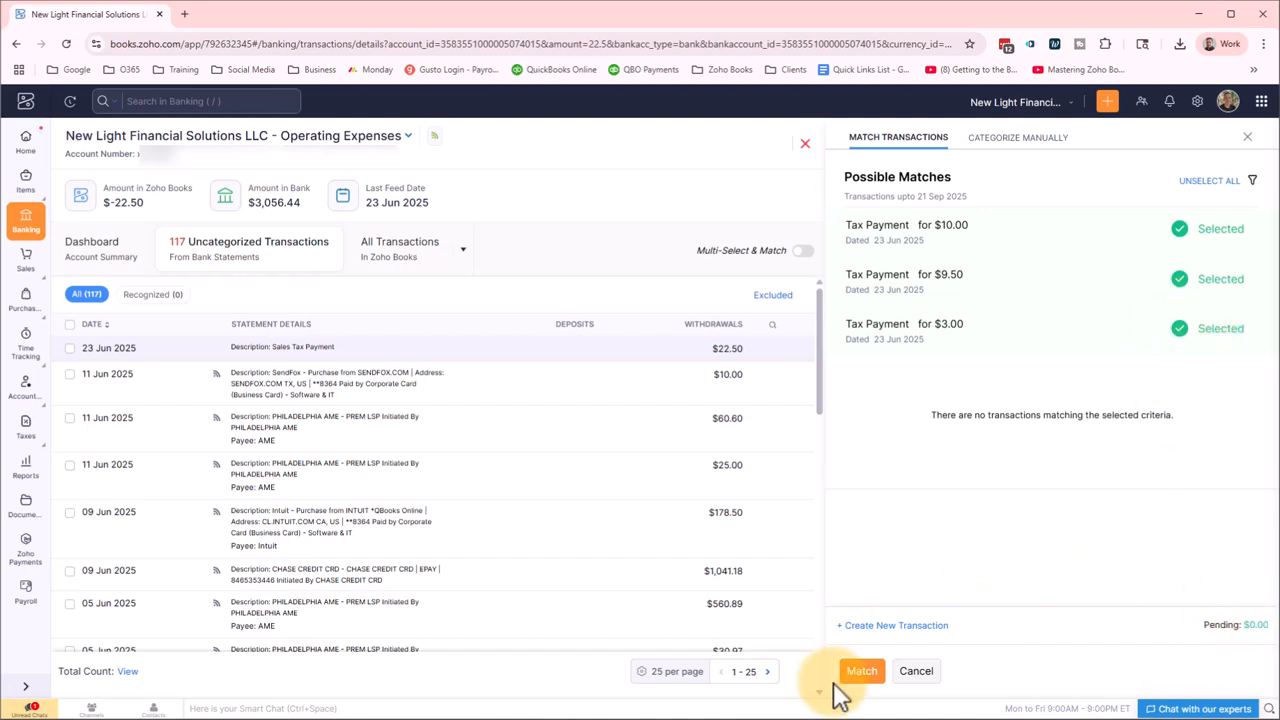
left_click(861, 671)
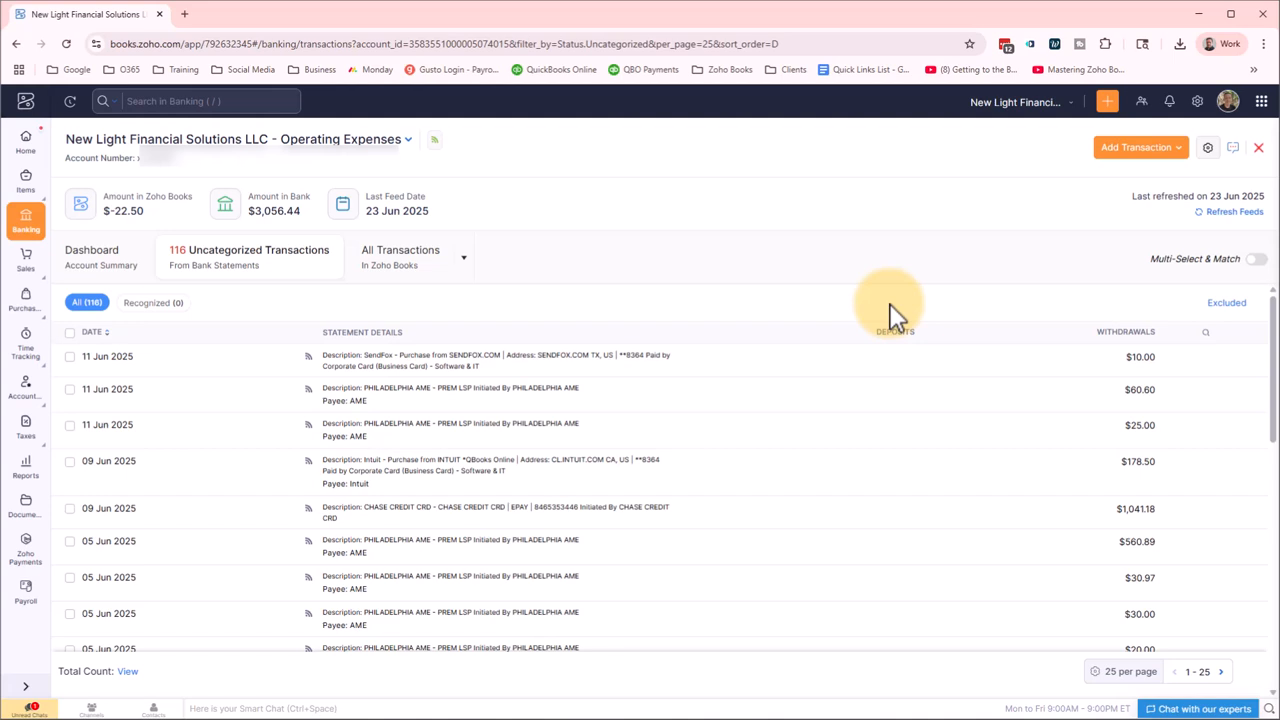
Run the Balance Sheet report with a custom As of date of 22 Jun 2025.
left_click(26, 467)
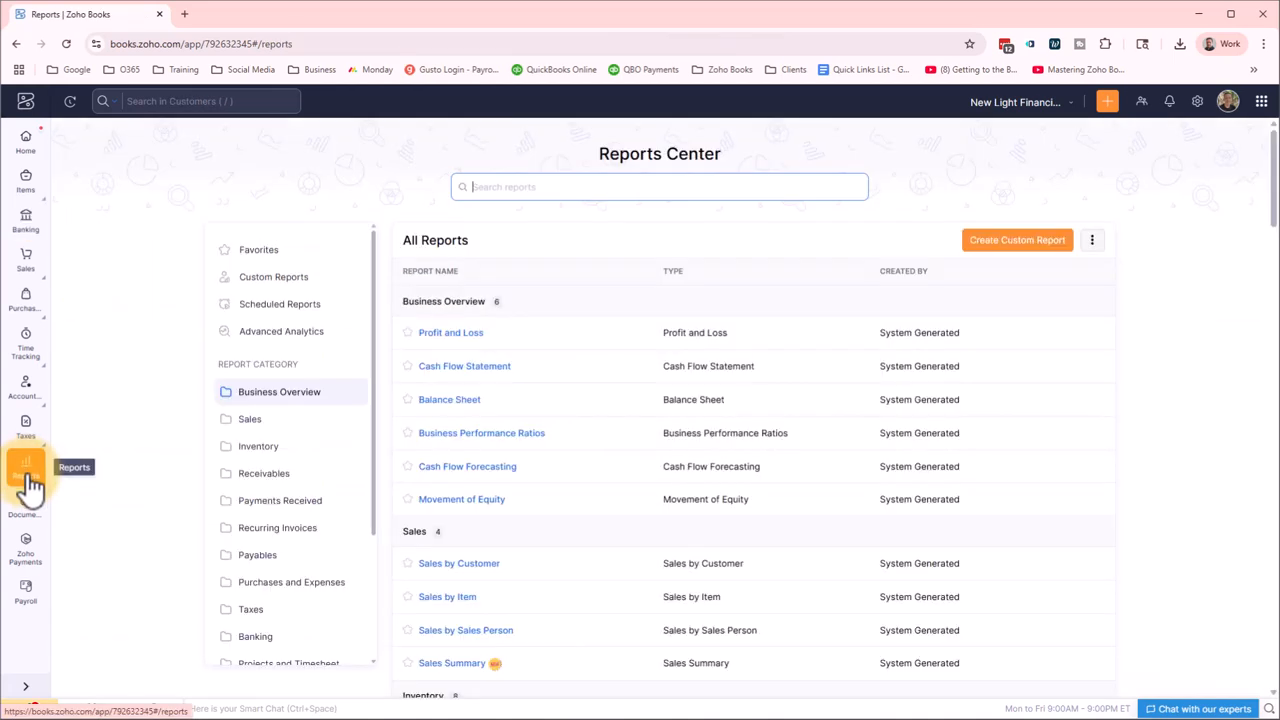
left_click(462, 400)
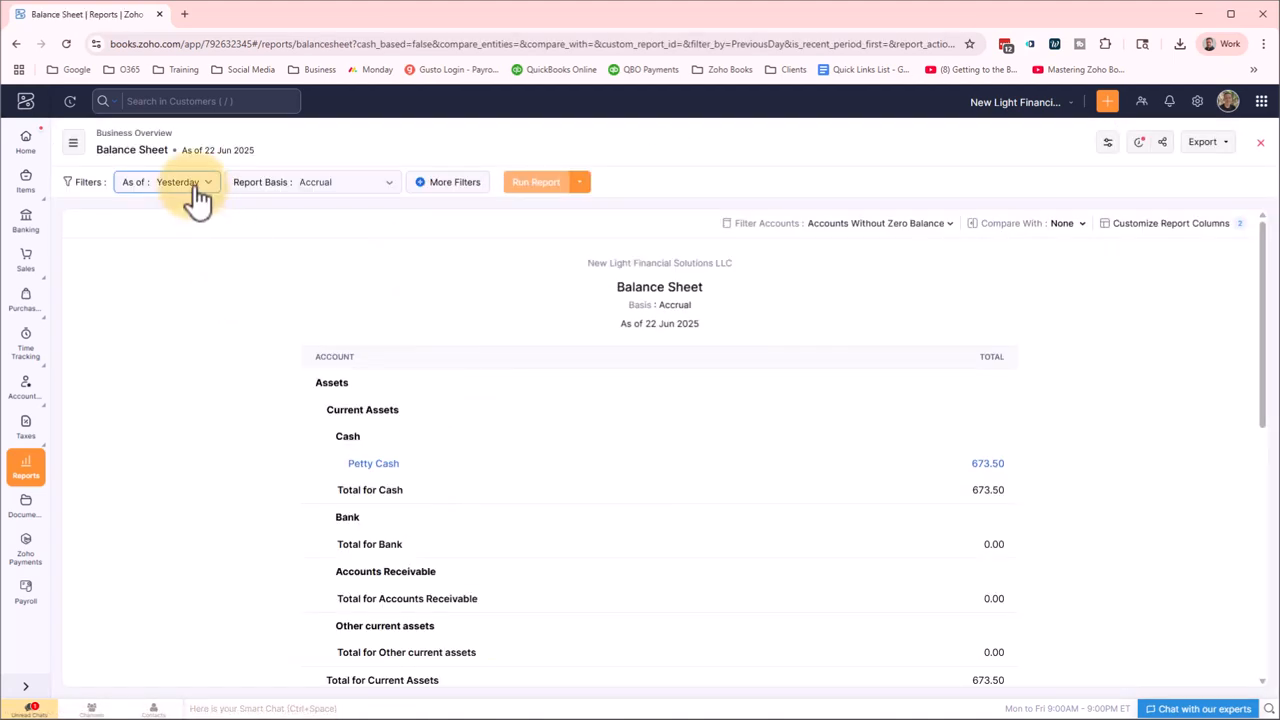
left_click(190, 182)
left_click(184, 453)
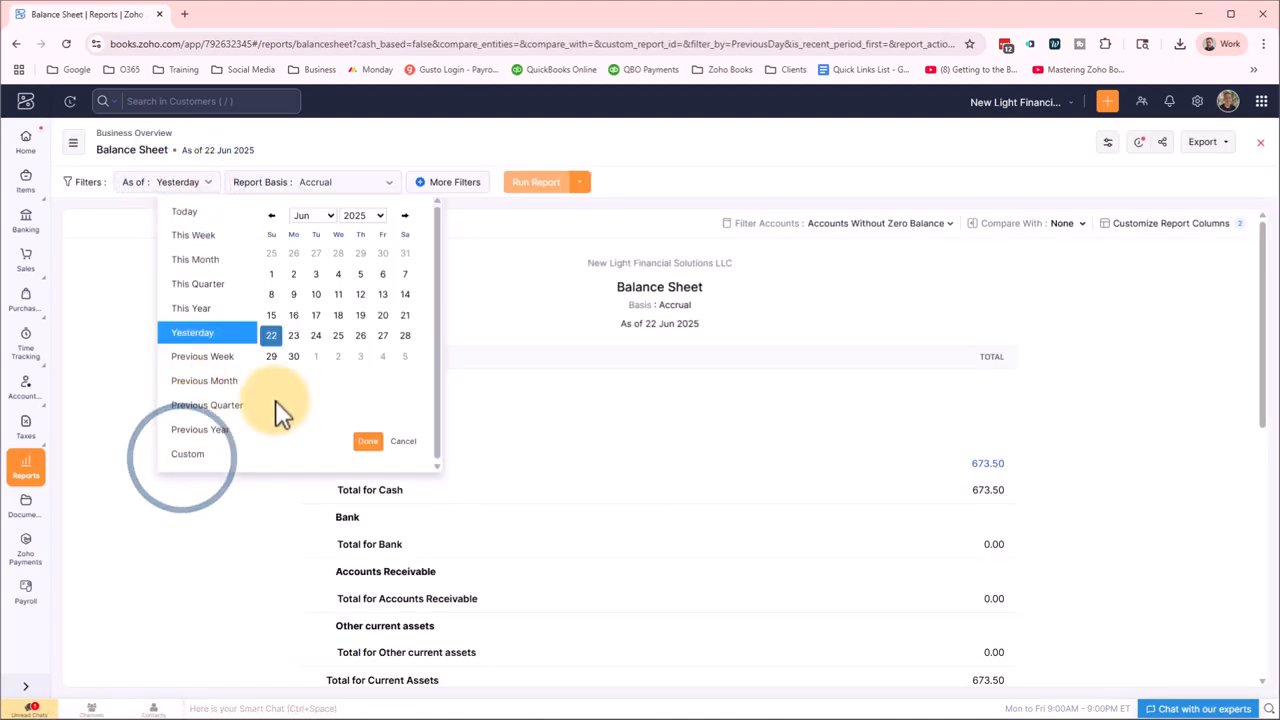
left_click(272, 338)
left_click(367, 441)
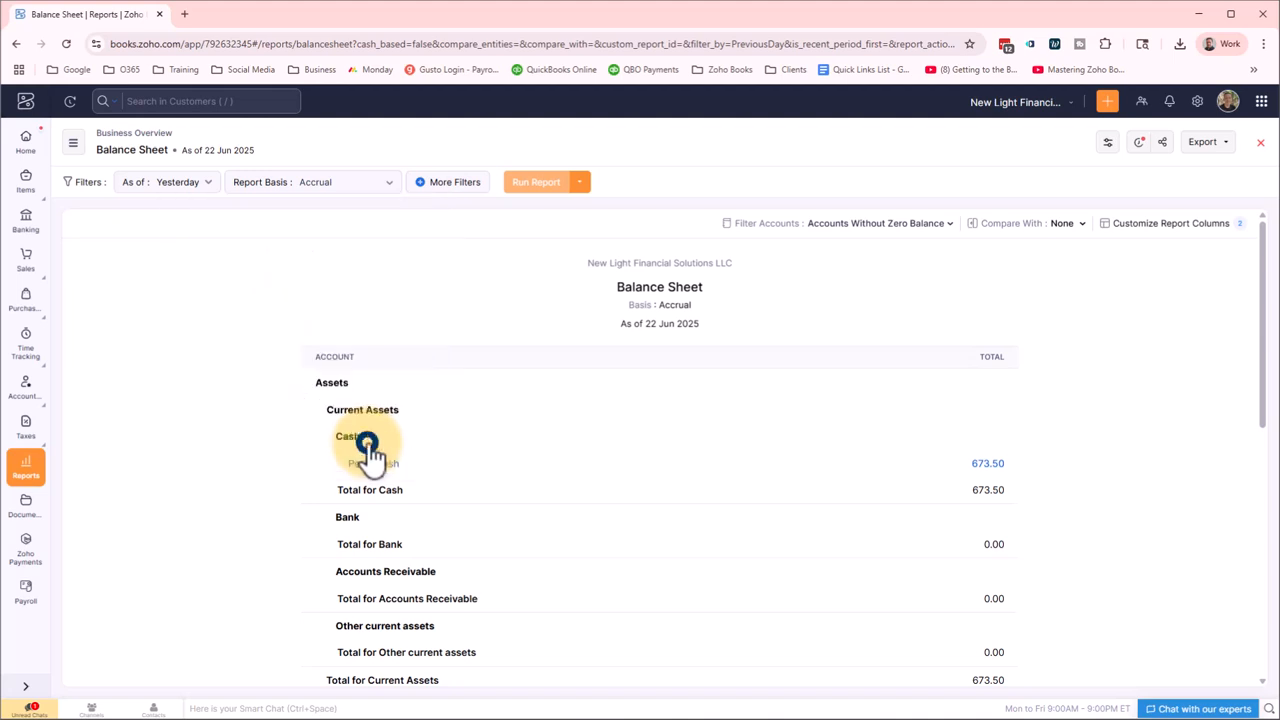
left_click(535, 183)
Review the transactions behind the 23.50 Tax Payable balance, then return to the balance sheet.
scroll(297, 380, "down", 4)
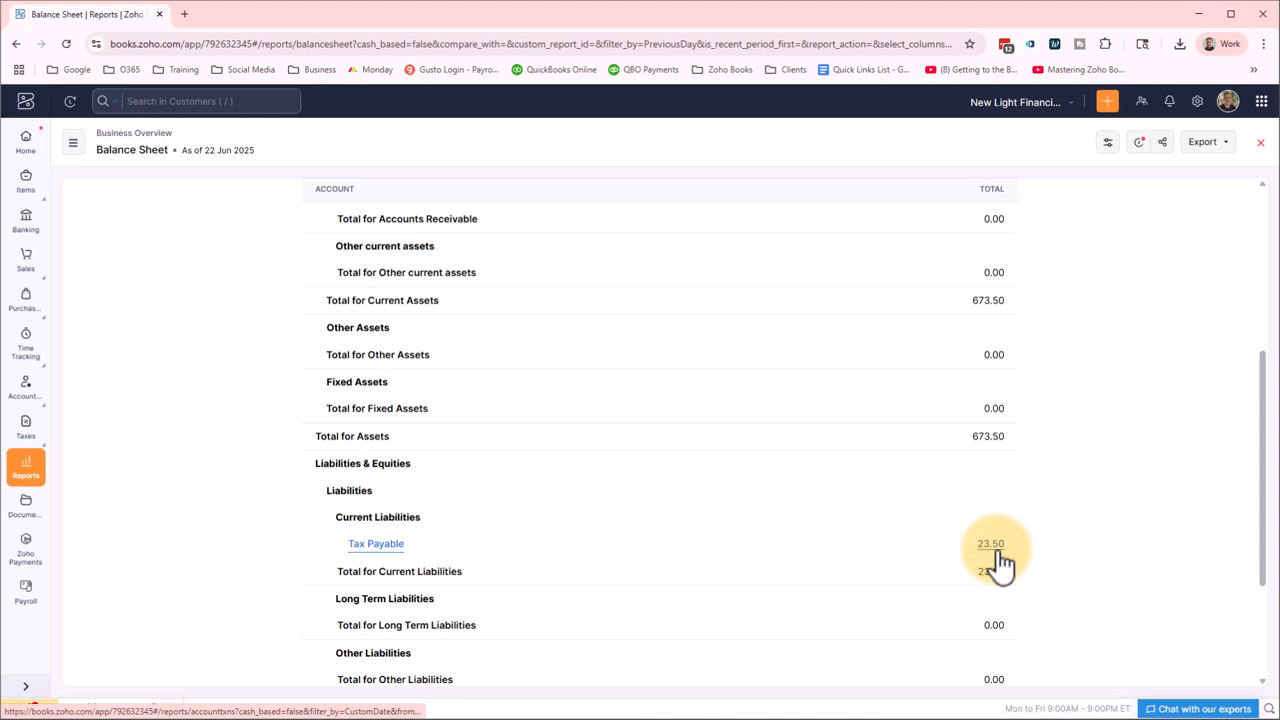
left_click(997, 546)
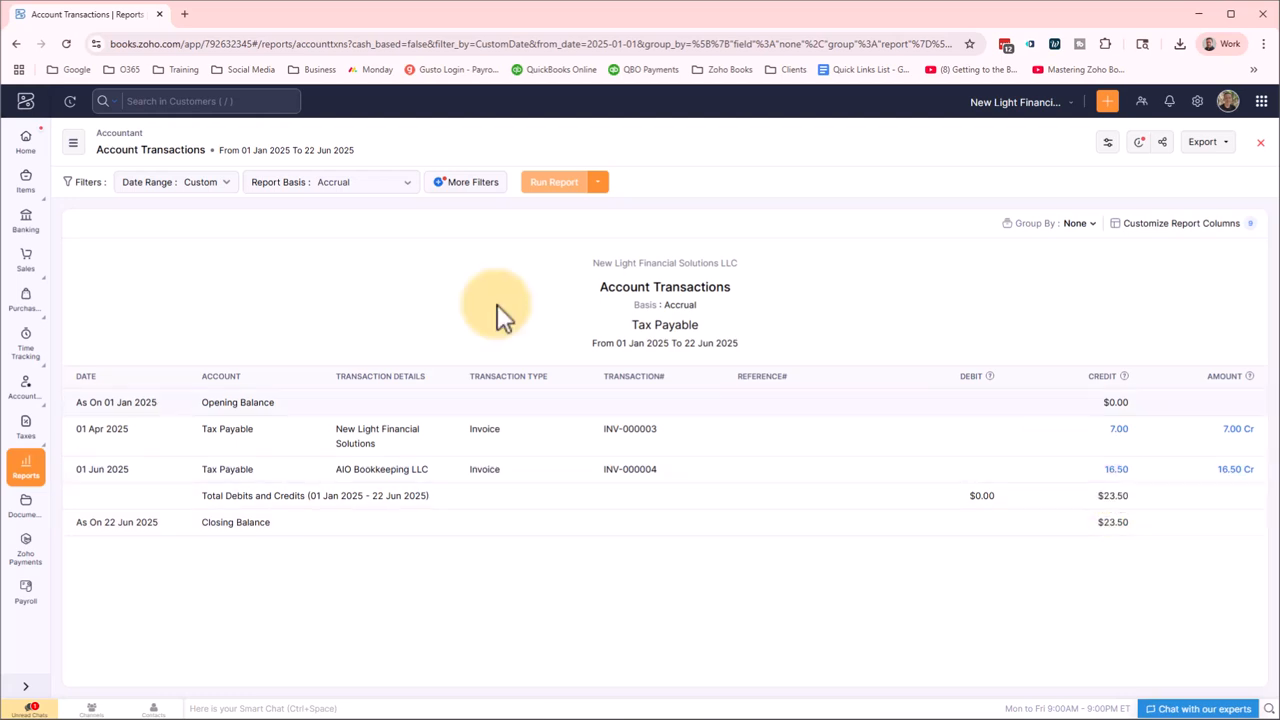
left_click(16, 45)
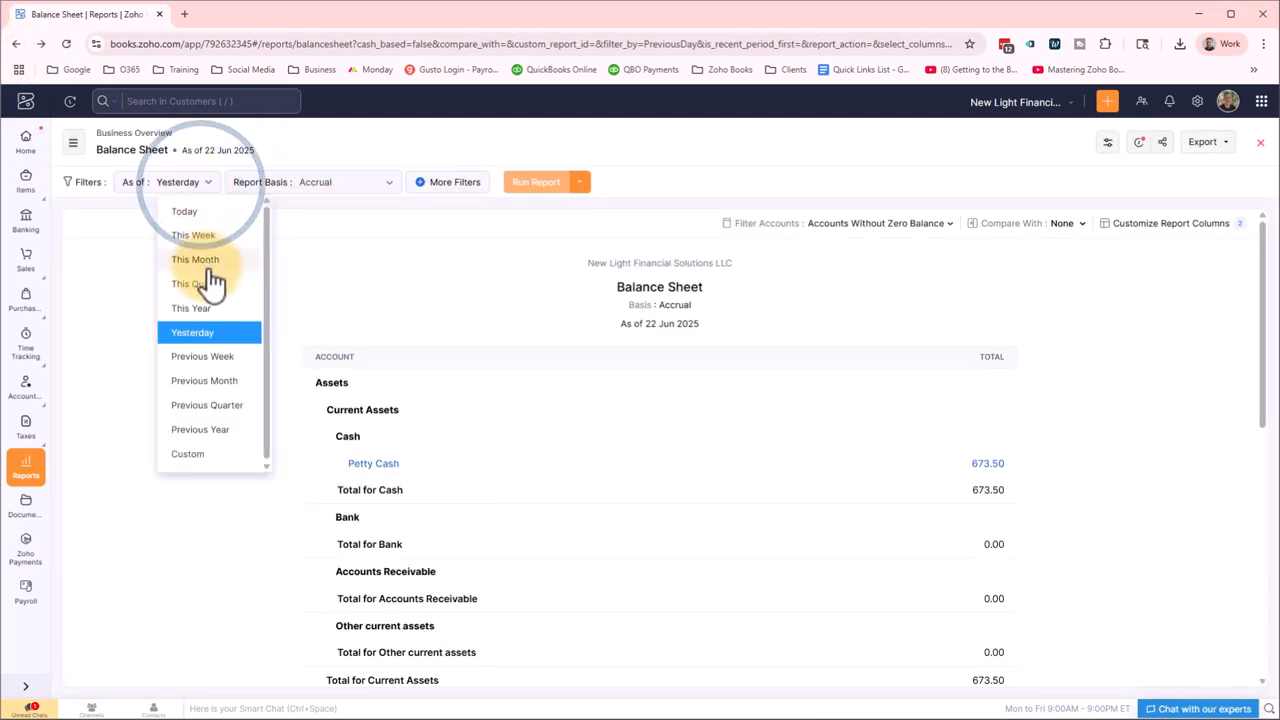
Rerun the Balance Sheet as of today (23 Jun 2025) and confirm Total Liabilities show 0.00.
left_click(194, 212)
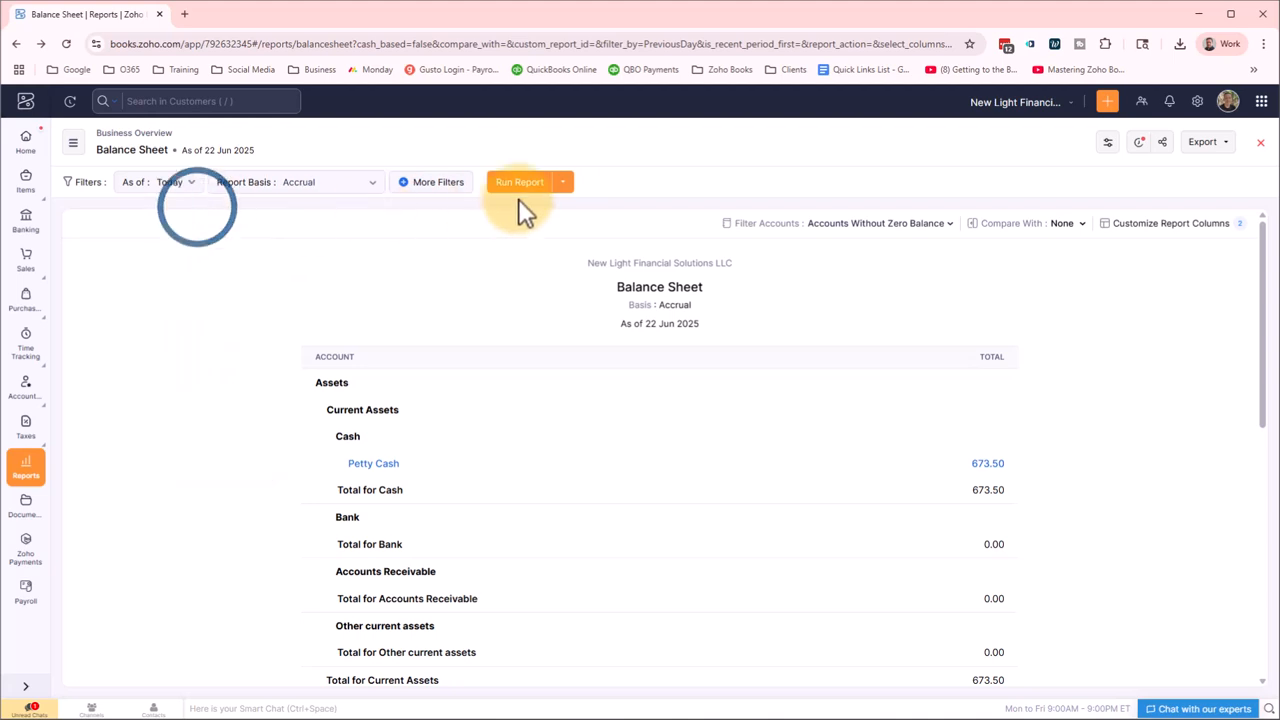
left_click(523, 182)
scroll(254, 400, "down", 2)
scroll(254, 400, "down", 3)
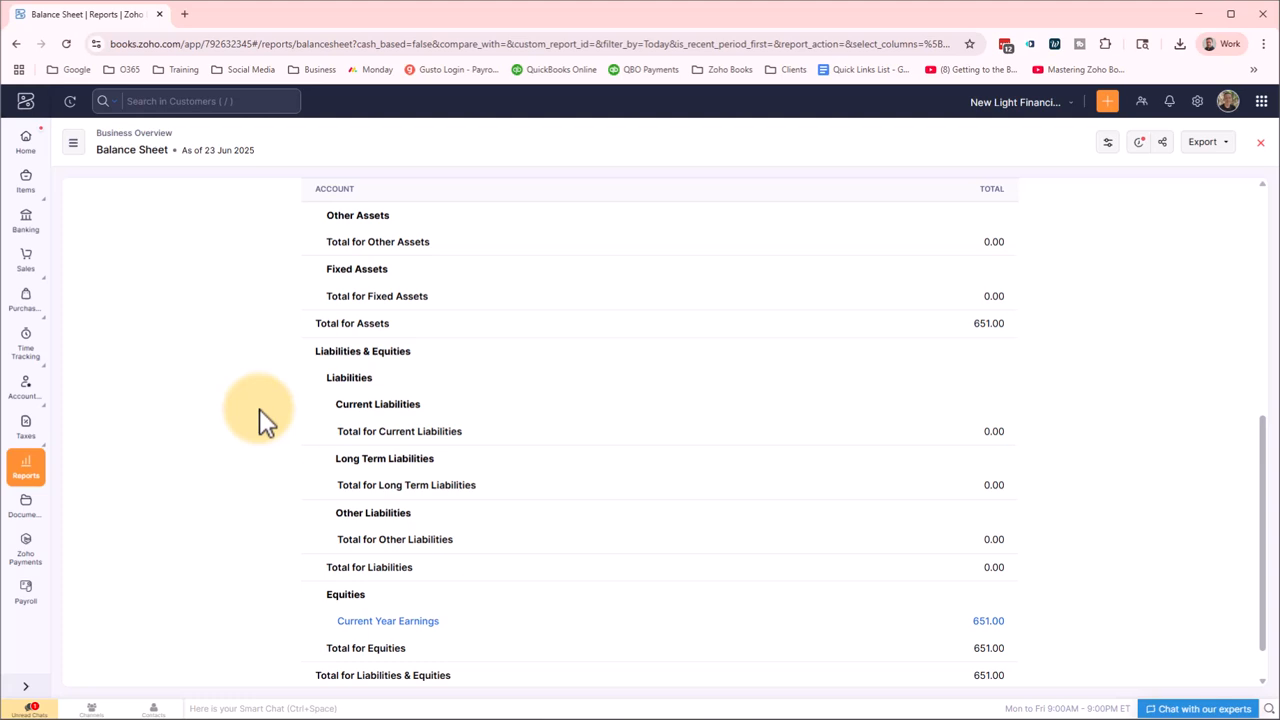
scroll(268, 423, "up", 1)
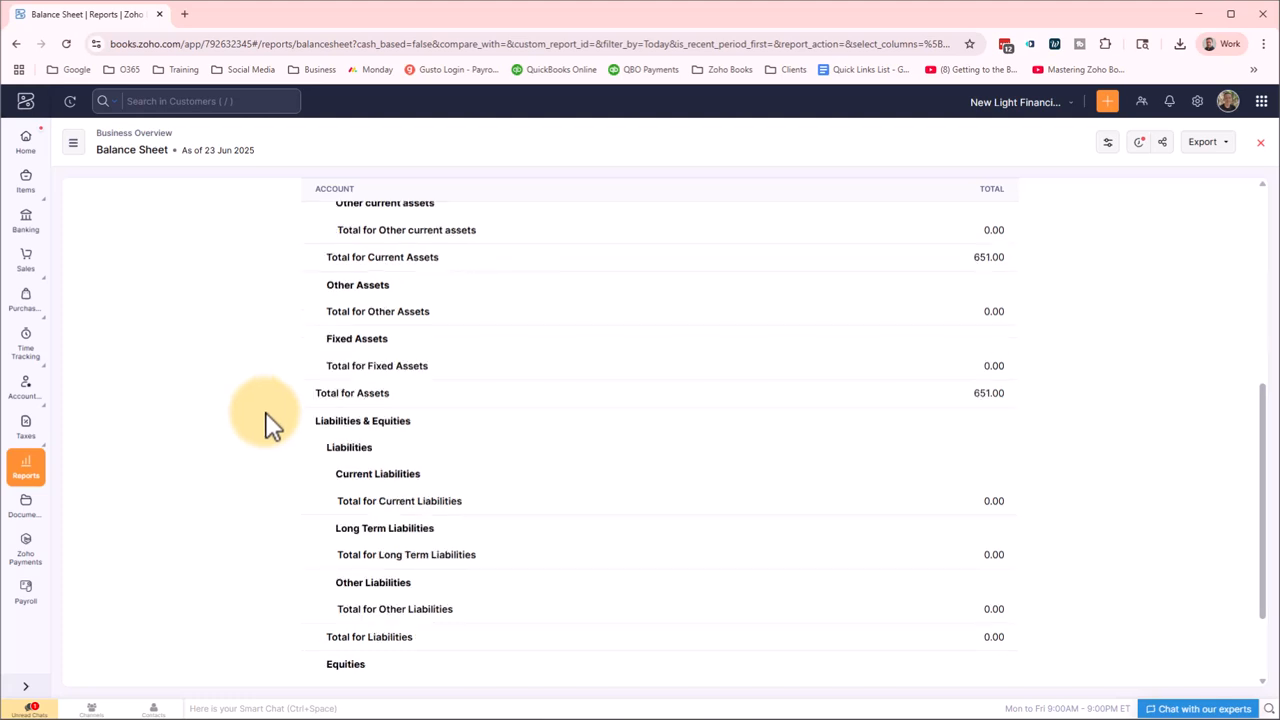